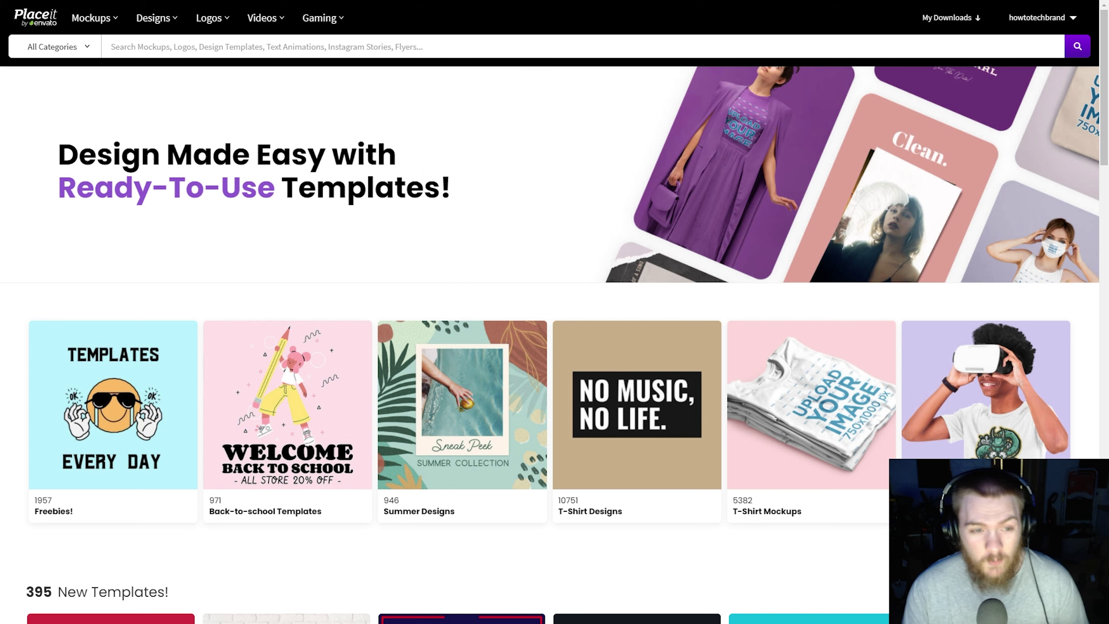
Browse Gaming > Streaming to the OBS Stream Overlay templates.
{"action": "mouse_move", "coordinate": [337, 27]}
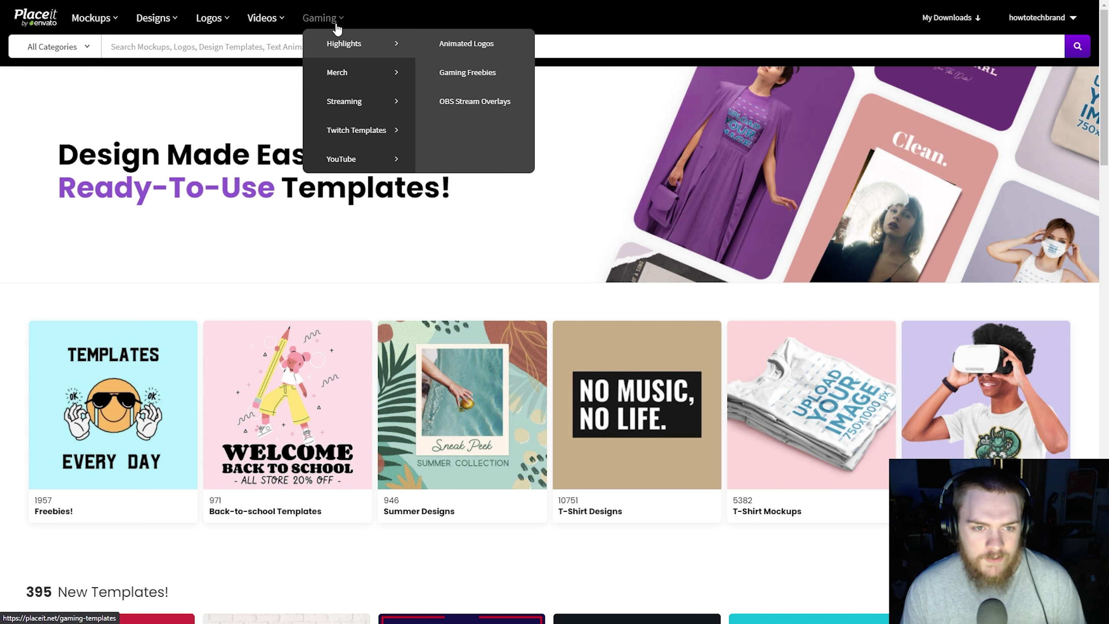
{"action": "mouse_move", "coordinate": [355, 105]}
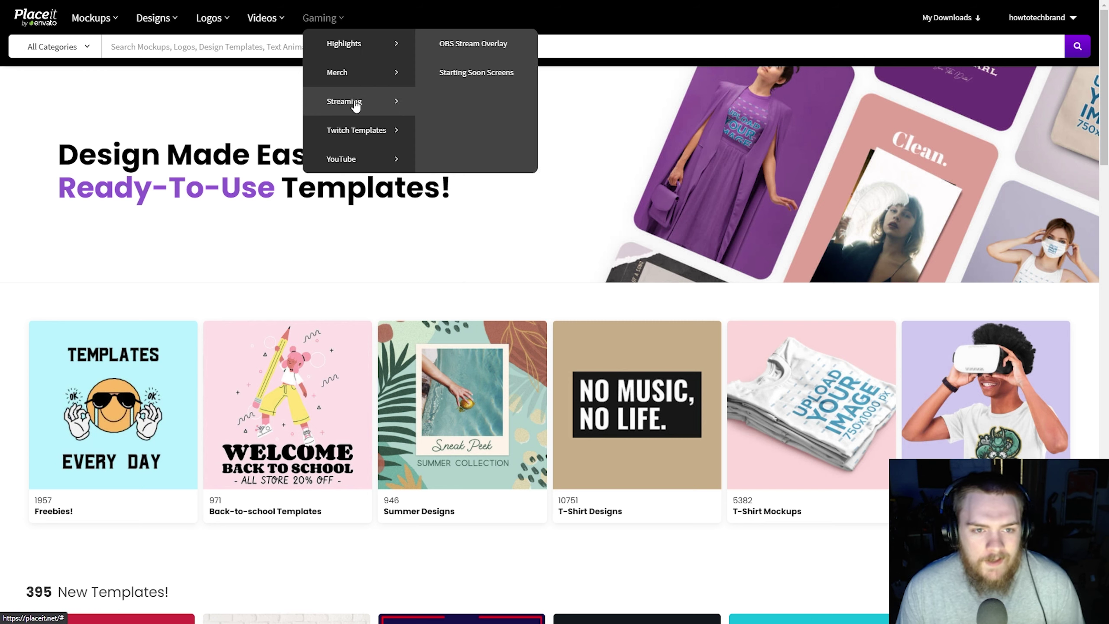
{"action": "left_click", "coordinate": [500, 46]}
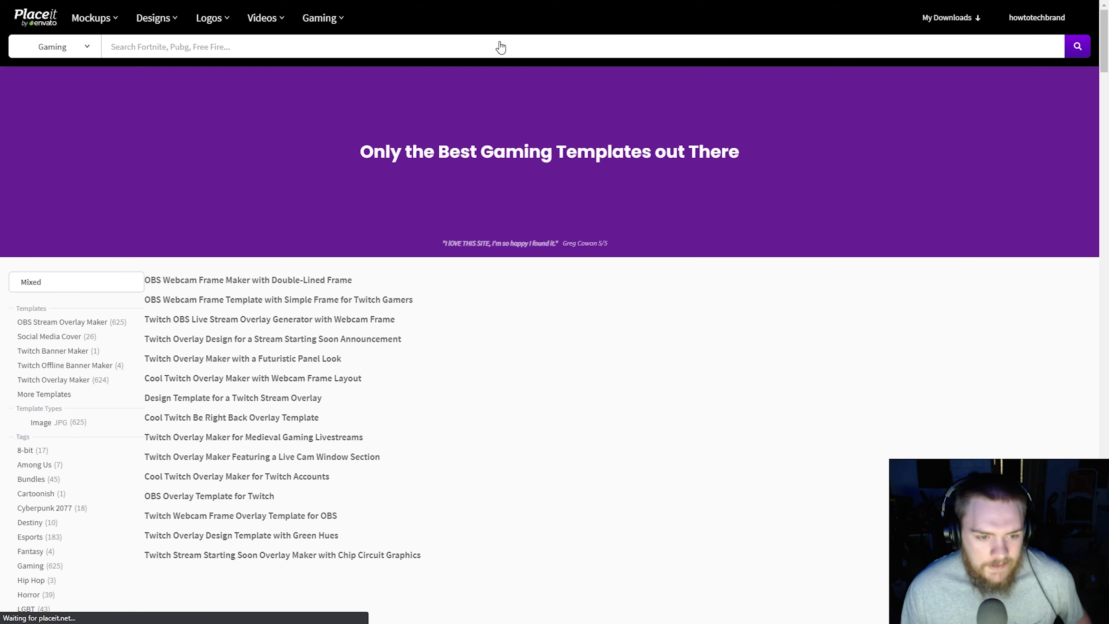
On page 3 of the templates, open the Twitch Overlay Maker for Shooting Games.
{"action": "scroll", "coordinate": [487, 181], "scroll_direction": "down", "scroll_amount": 1}
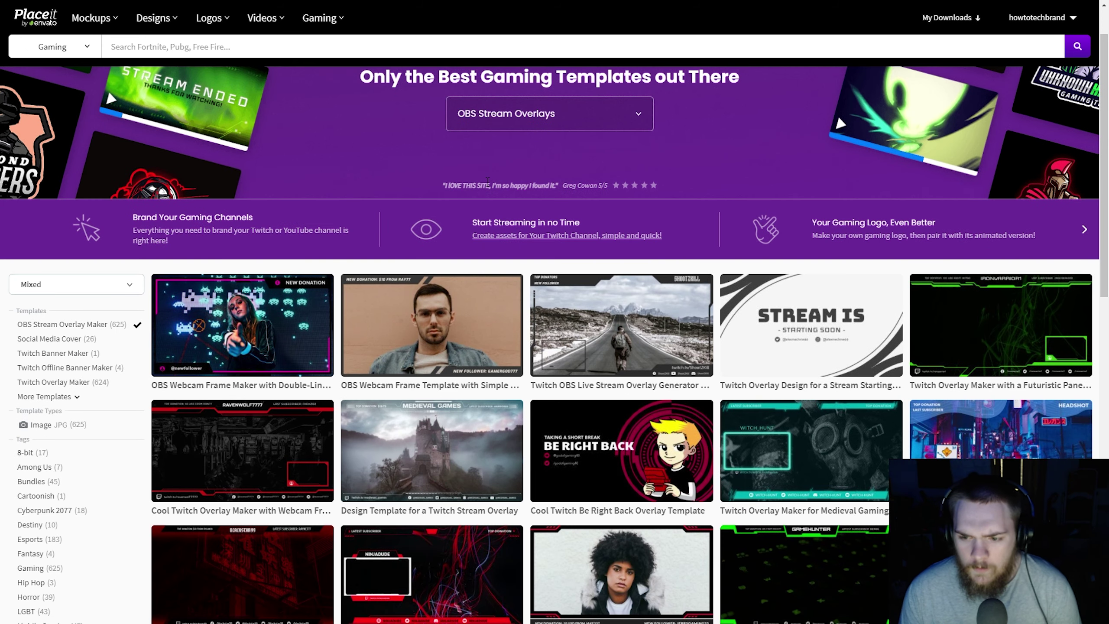
{"action": "scroll", "coordinate": [488, 181], "scroll_direction": "down", "scroll_amount": 7}
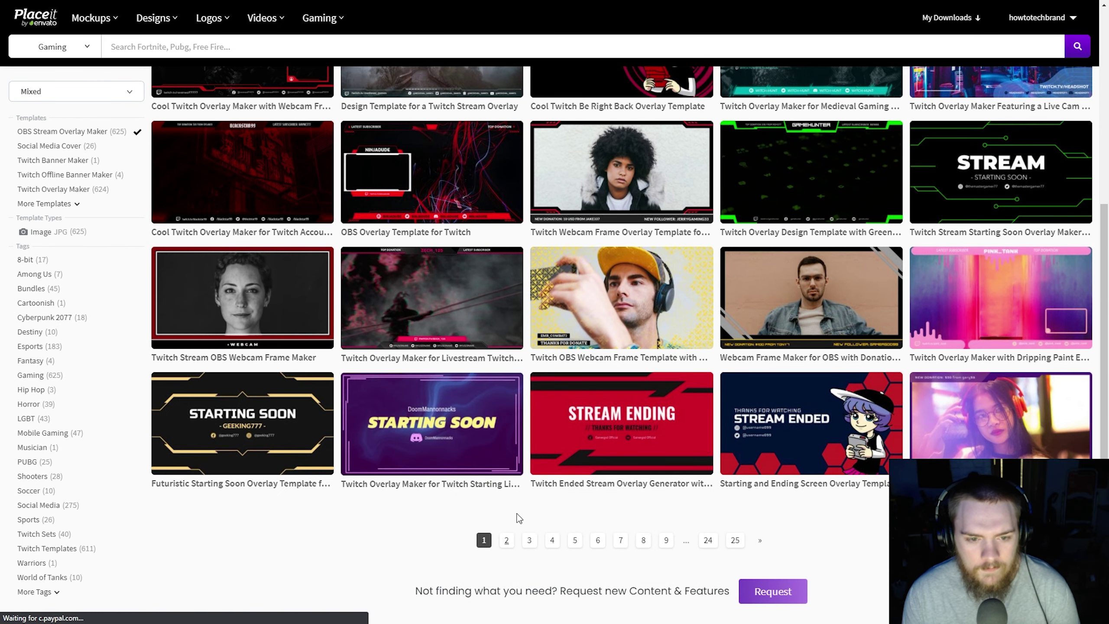
{"action": "scroll", "coordinate": [492, 478], "scroll_direction": "down", "scroll_amount": 5}
{"action": "scroll", "coordinate": [492, 478], "scroll_direction": "down", "scroll_amount": 3}
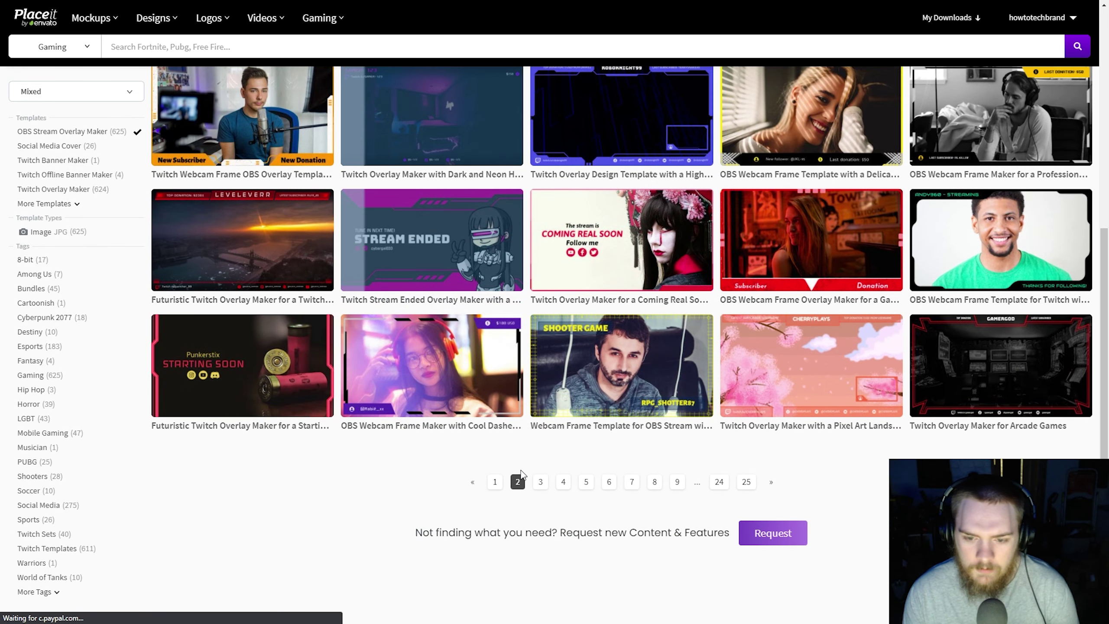
{"action": "left_click", "coordinate": [540, 480]}
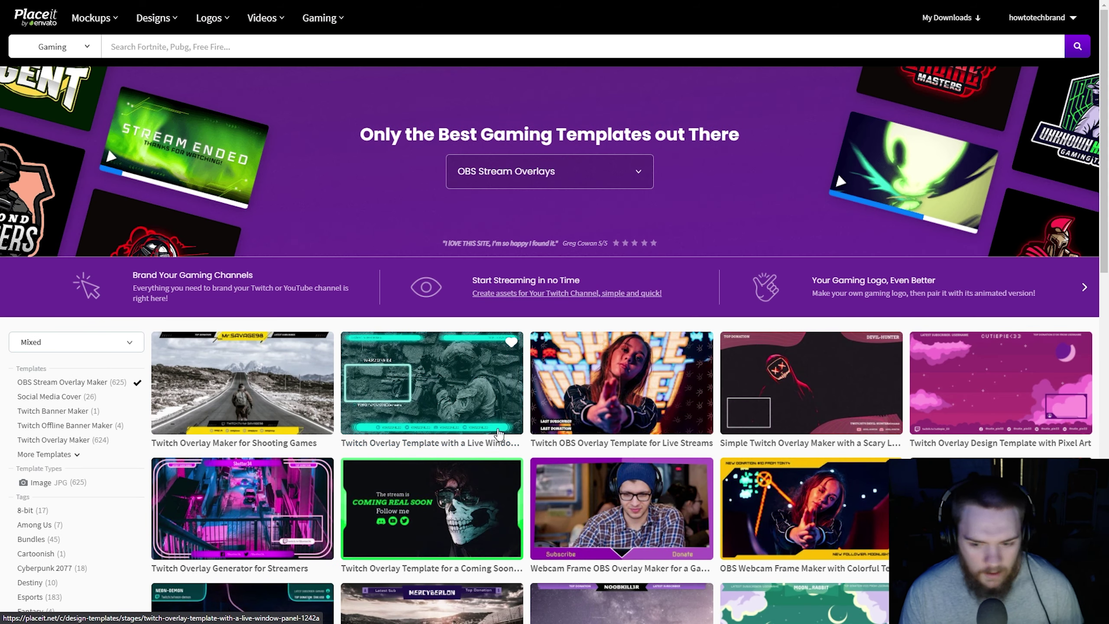
{"action": "scroll", "coordinate": [494, 432], "scroll_direction": "down", "scroll_amount": 2}
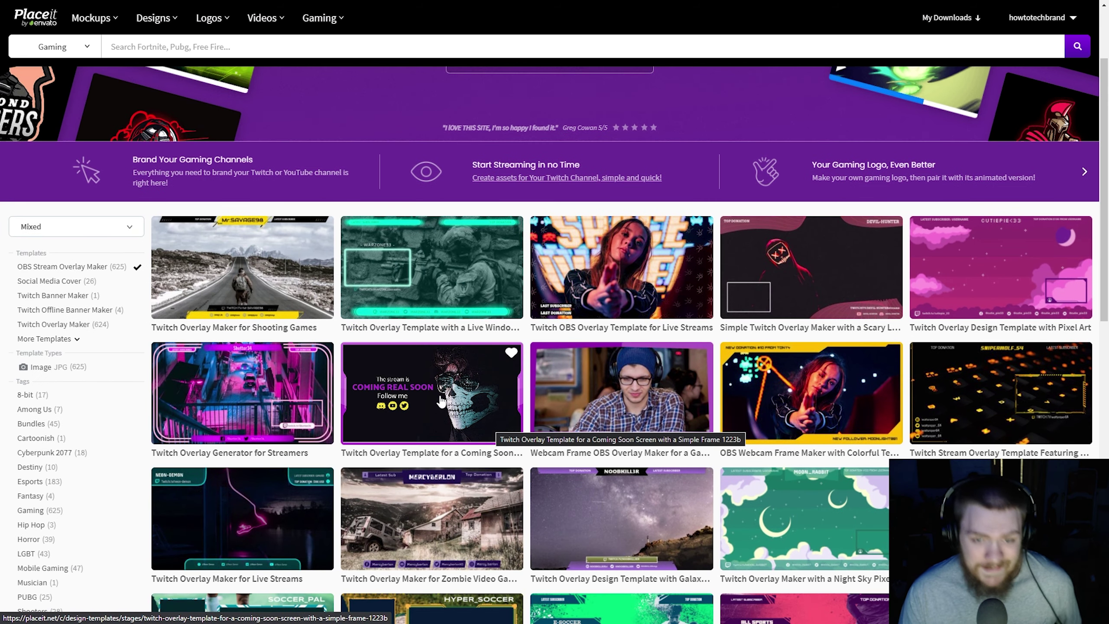
{"action": "left_click", "coordinate": [267, 289]}
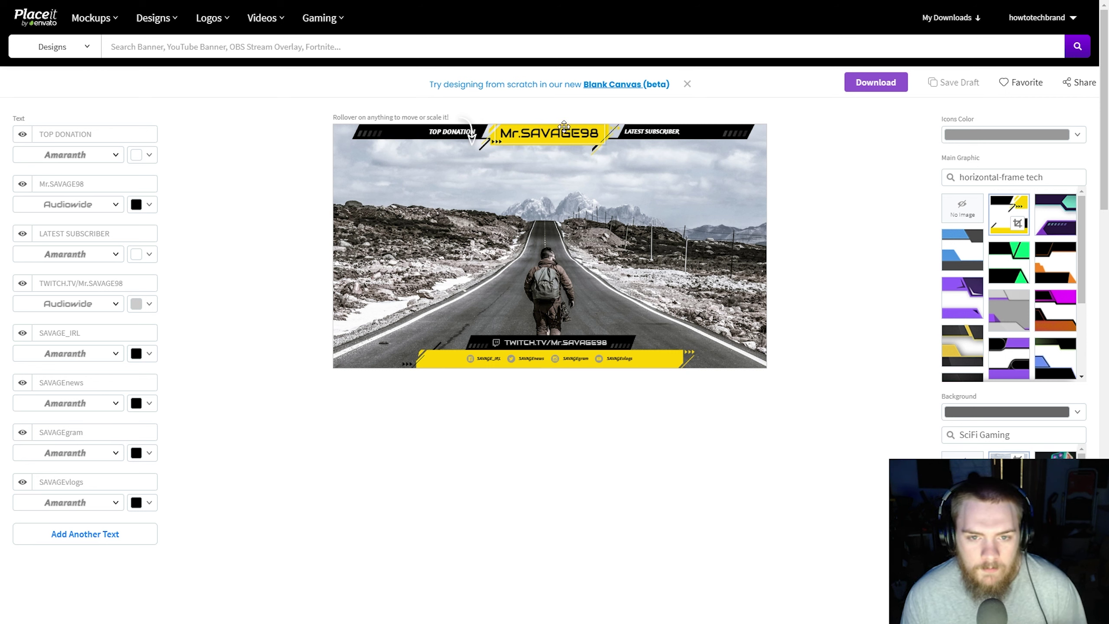
Replace the sample username in the second text field with FLUX2D.
{"action": "left_click_drag", "start_coordinate": [111, 183], "coordinate": [9, 188]}
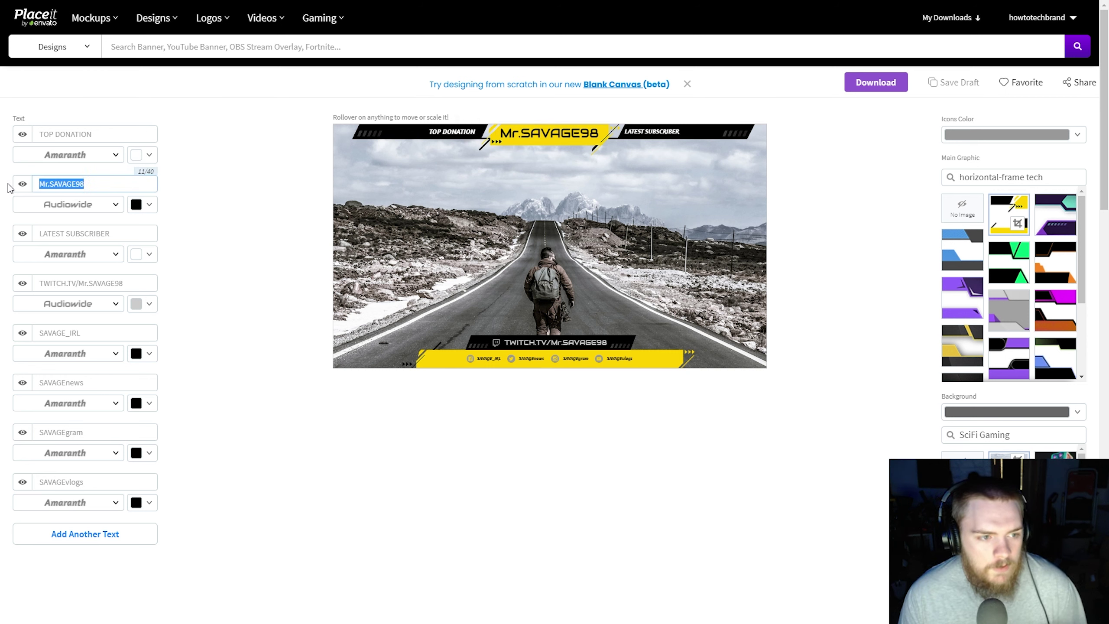
{"action": "type", "text": "Flux"}
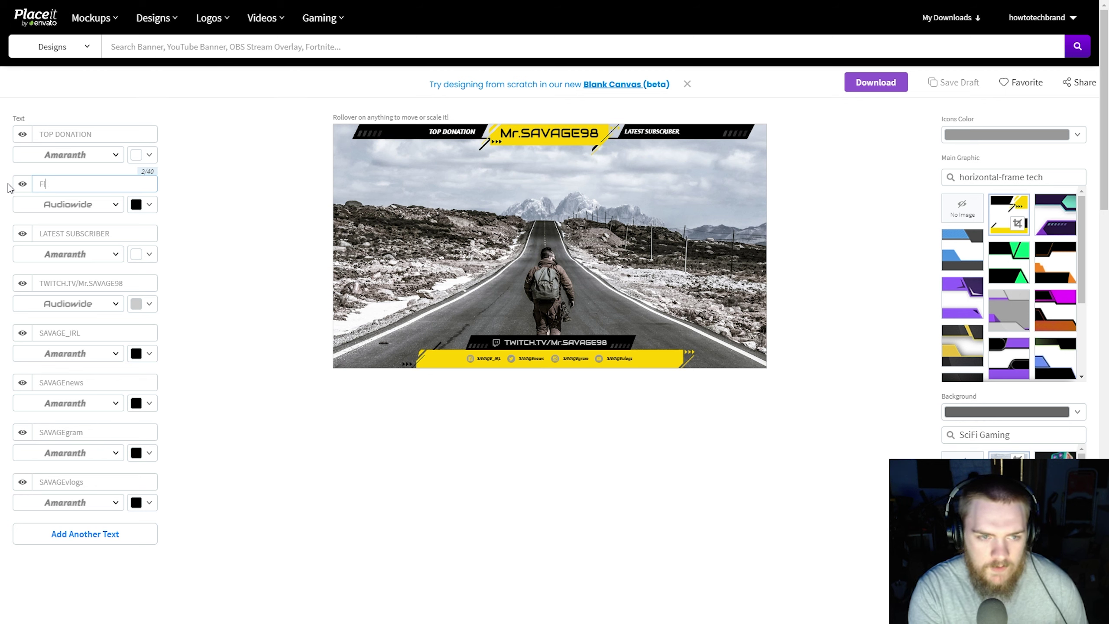
{"action": "key", "text": "BackSpace"}
{"action": "key", "text": "BackSpace"}
{"action": "key", "text": "BackSpace"}
{"action": "key", "text": "BackSpace"}
{"action": "type", "text": "LUX2D"}
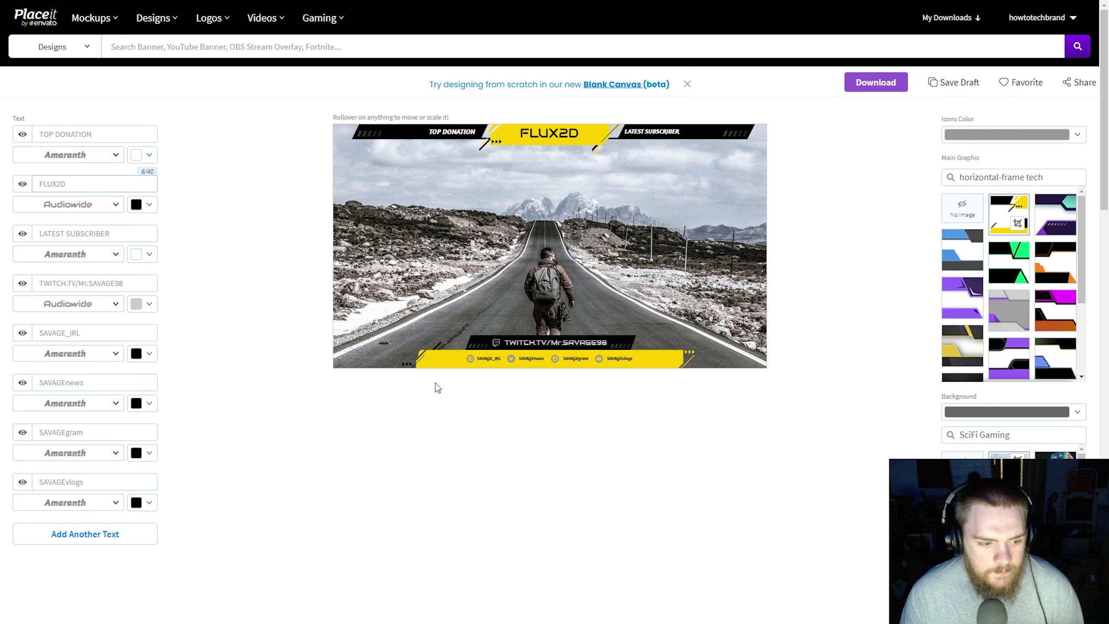
{"action": "scroll", "coordinate": [1010, 242], "scroll_direction": "down", "scroll_amount": 3}
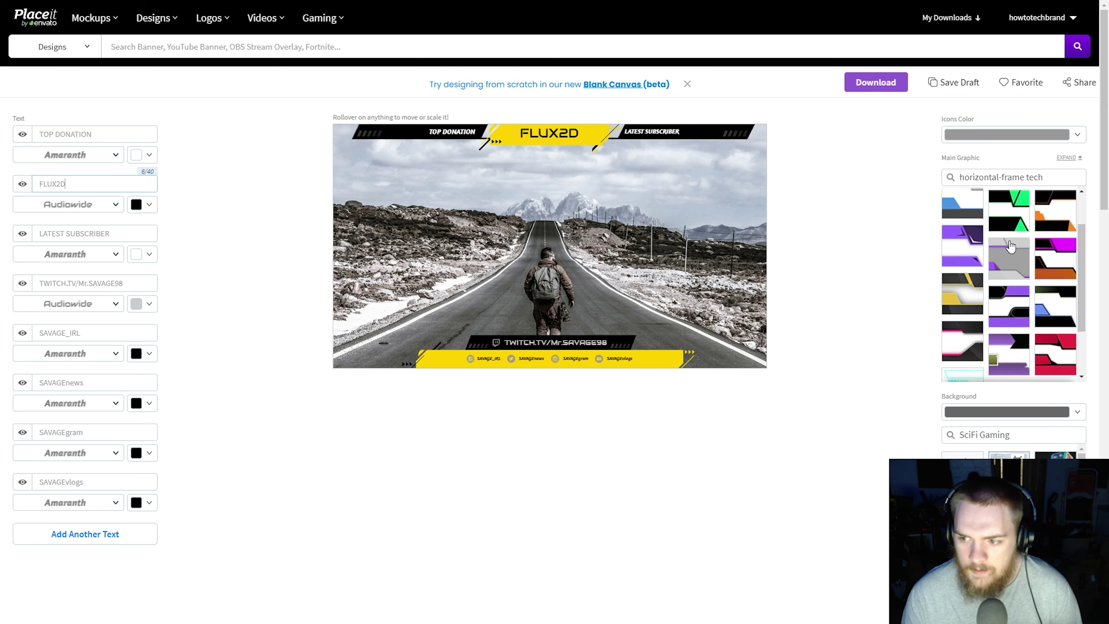
Try the red, purple and gradient frames, then apply the black-and-pink main graphic.
{"action": "left_click", "coordinate": [1062, 289]}
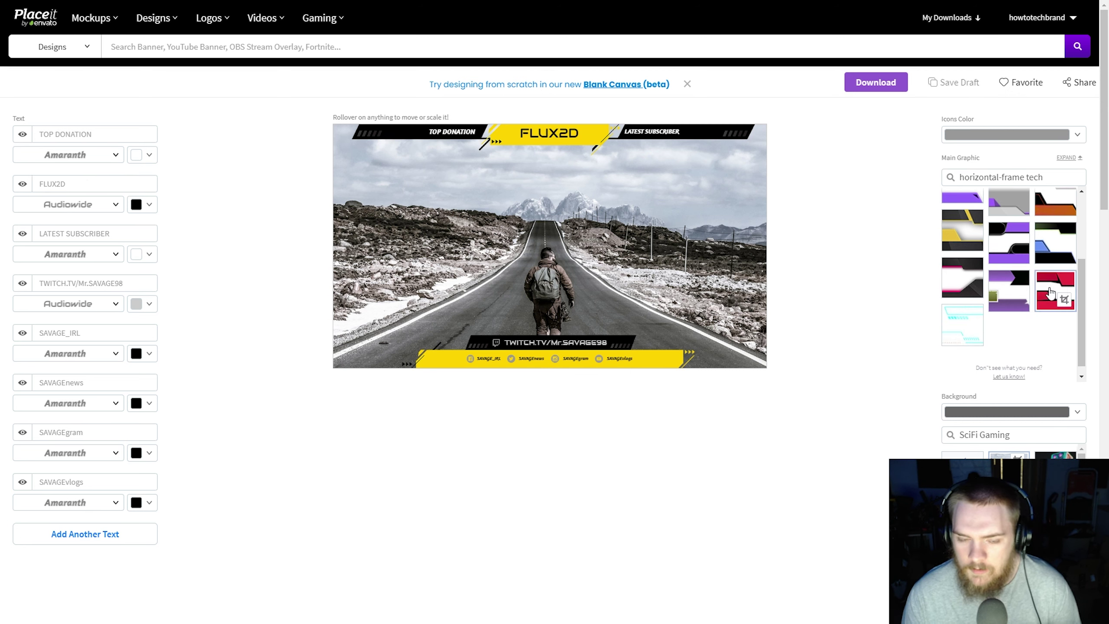
{"action": "left_click", "coordinate": [1017, 294]}
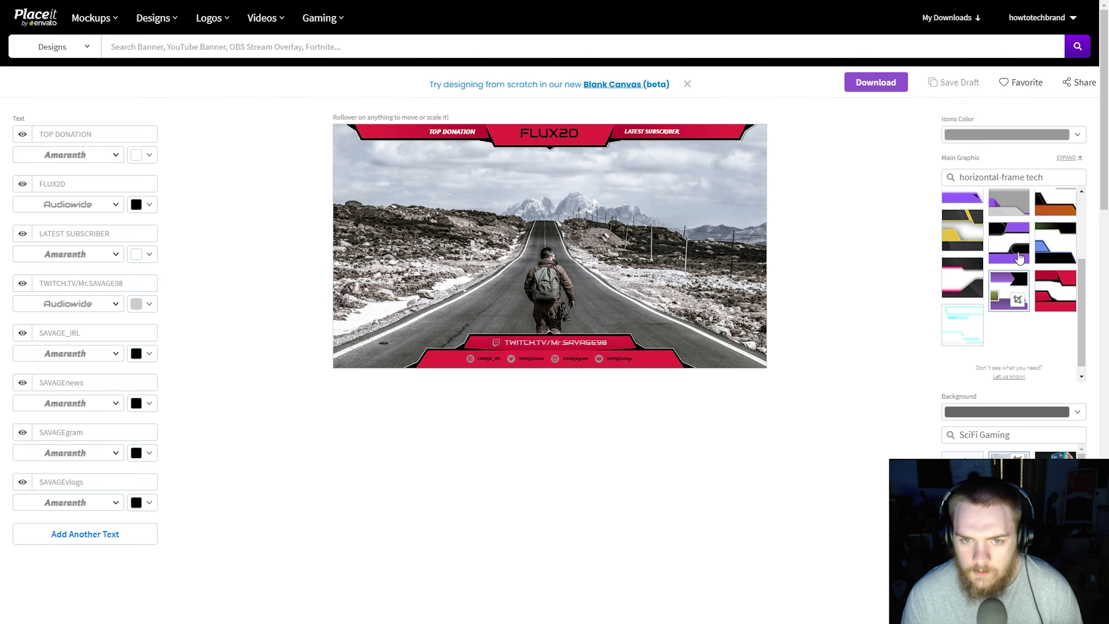
{"action": "left_click", "coordinate": [1017, 241]}
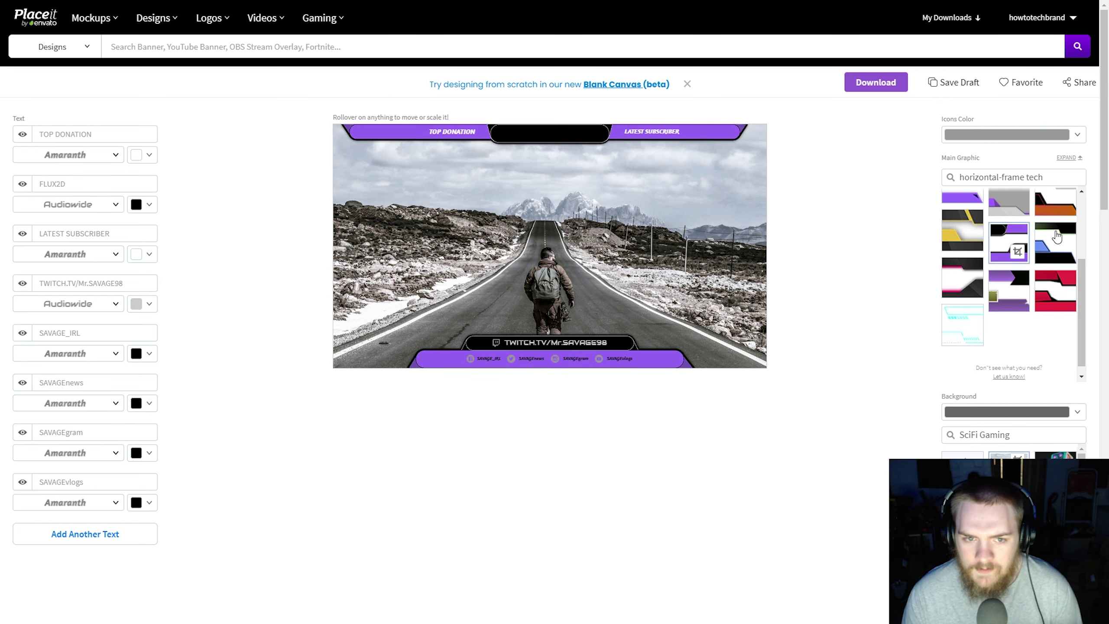
{"action": "left_click", "coordinate": [1048, 238]}
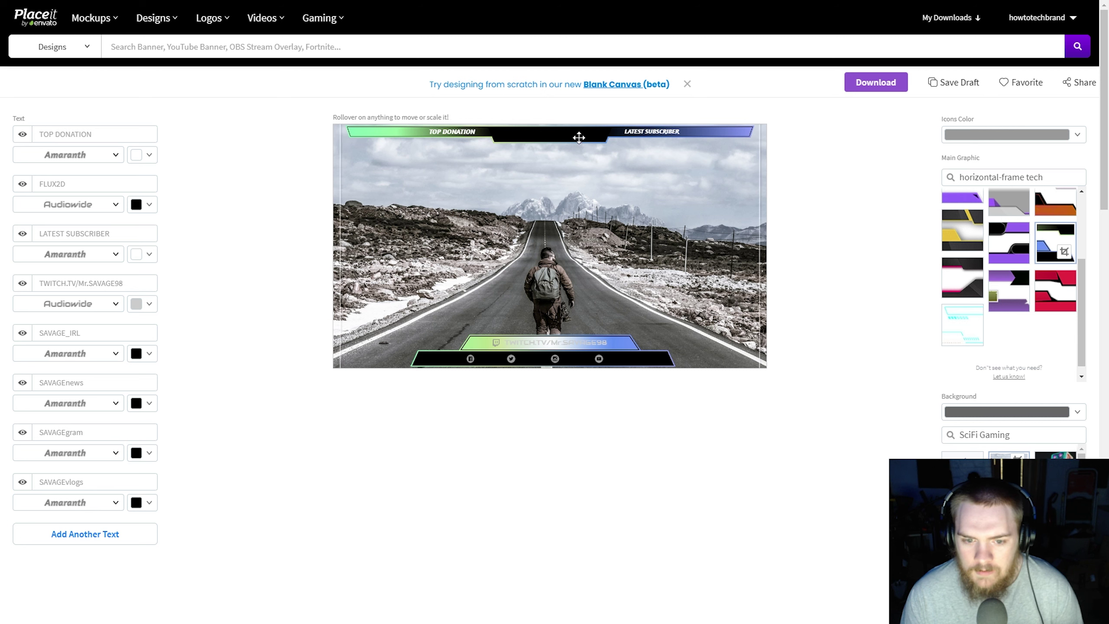
{"action": "left_click", "coordinate": [972, 280]}
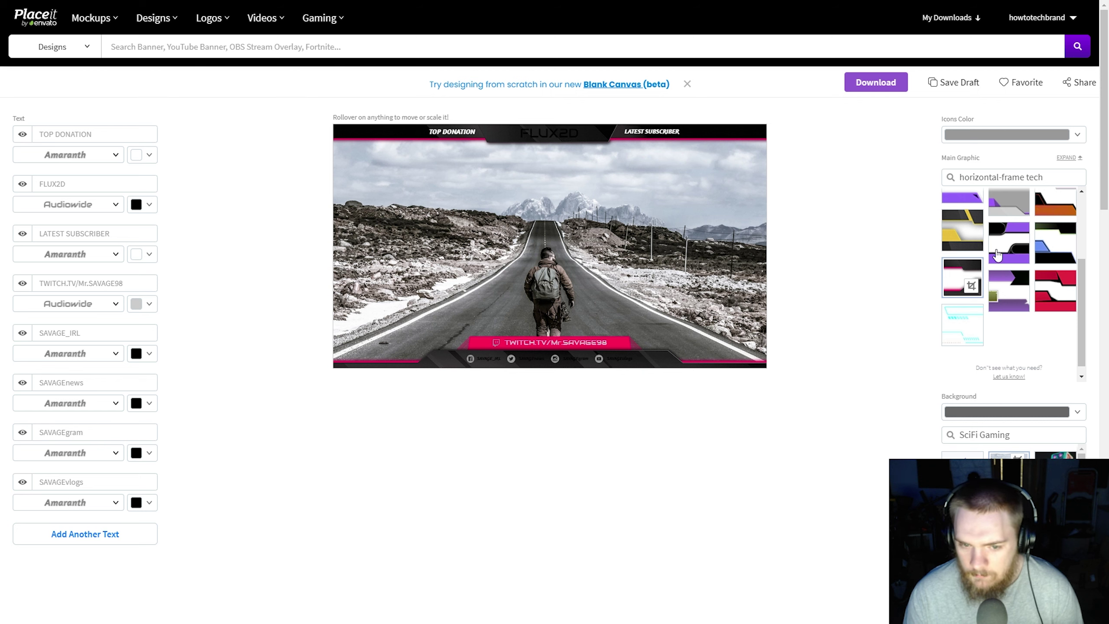
{"action": "scroll", "coordinate": [973, 275], "scroll_direction": "up", "scroll_amount": 3}
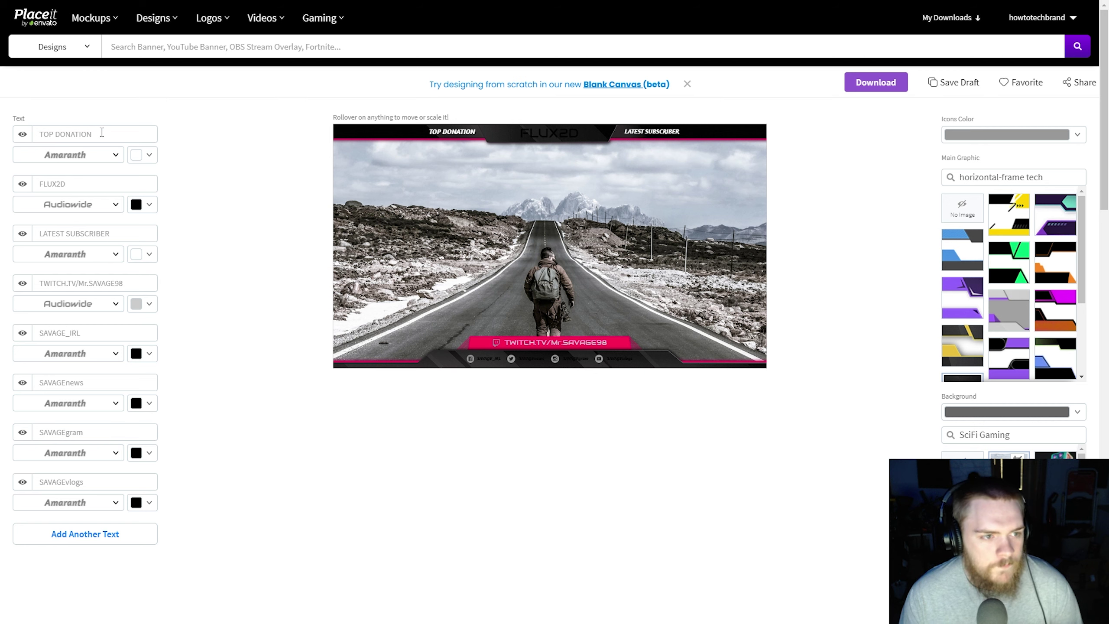
Make the FLUX2D title text white.
{"action": "left_click", "coordinate": [139, 205]}
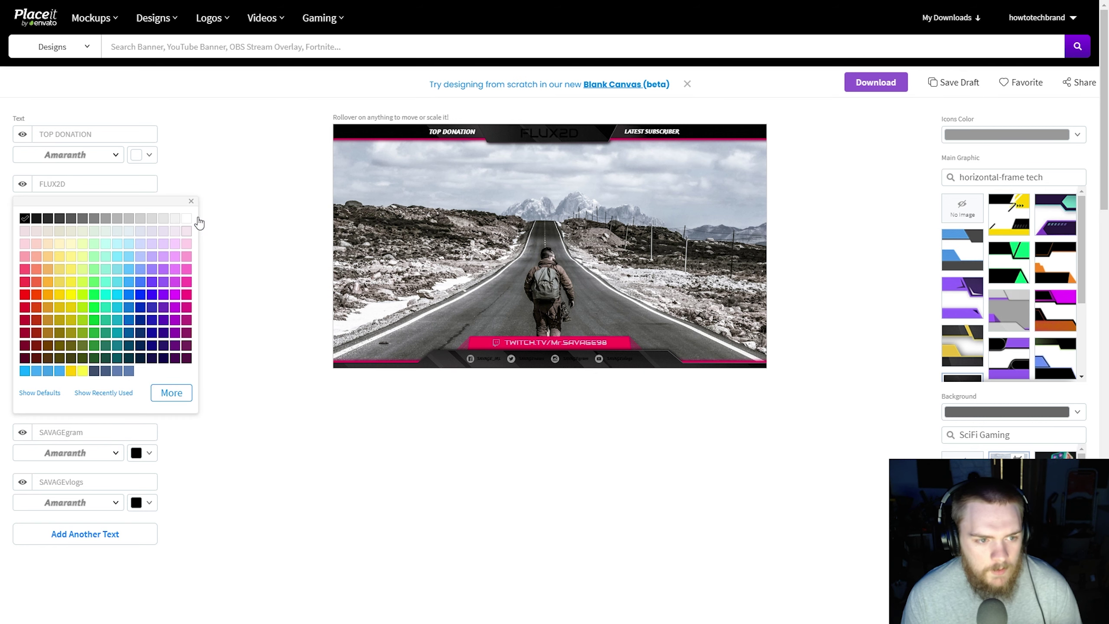
{"action": "left_click", "coordinate": [187, 219]}
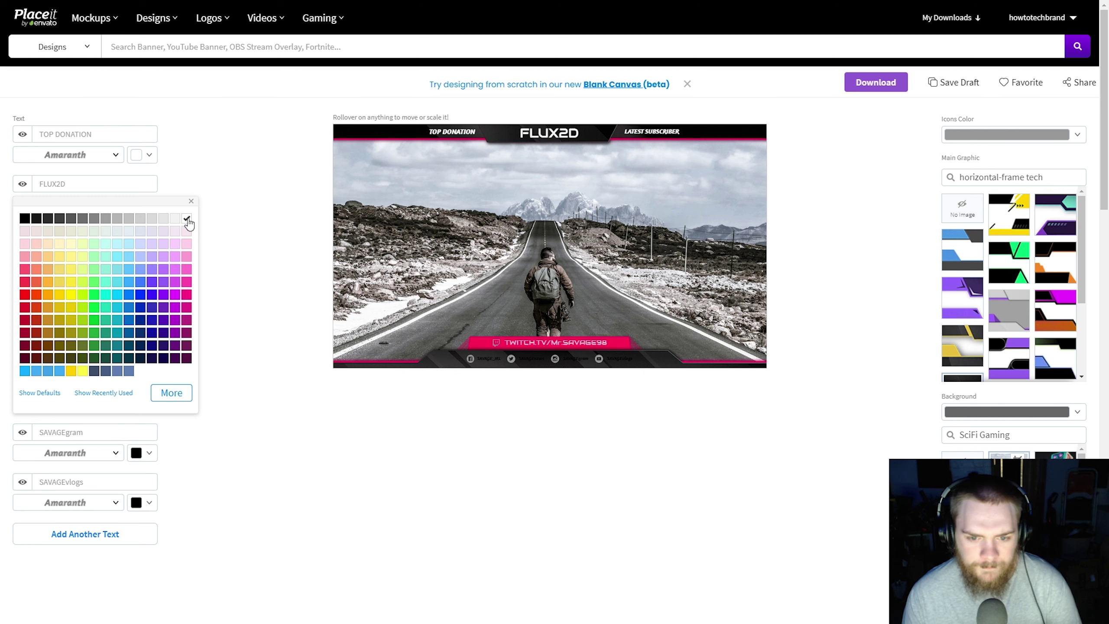
{"action": "left_click", "coordinate": [244, 377]}
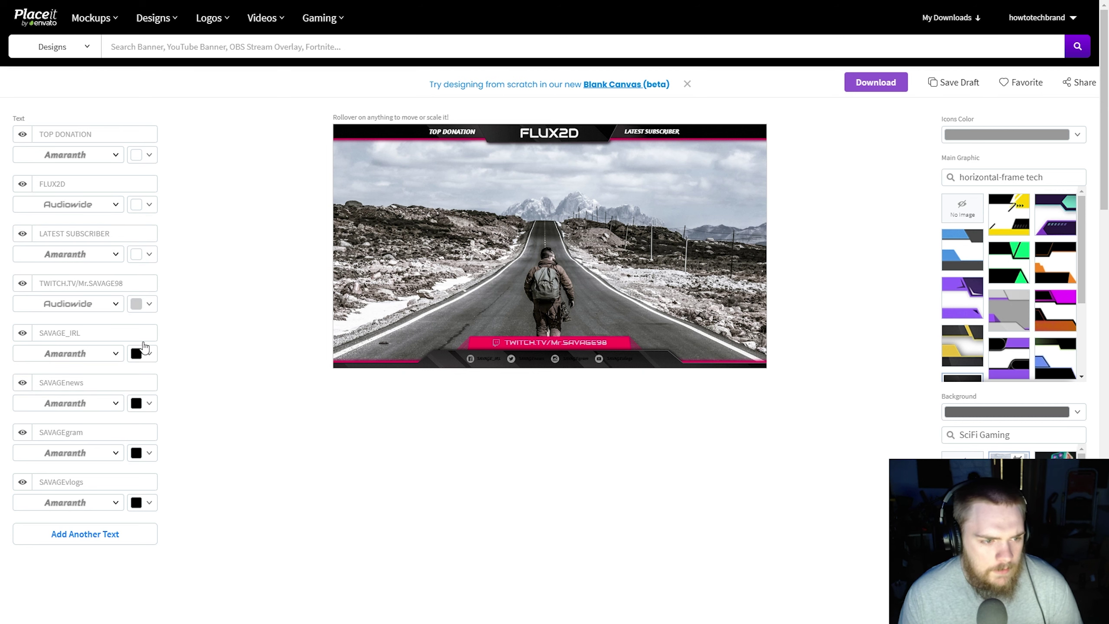
Change the stream link to TWITCH.TV/Flux_2D and colour it white.
{"action": "left_click_drag", "start_coordinate": [124, 283], "coordinate": [84, 291]}
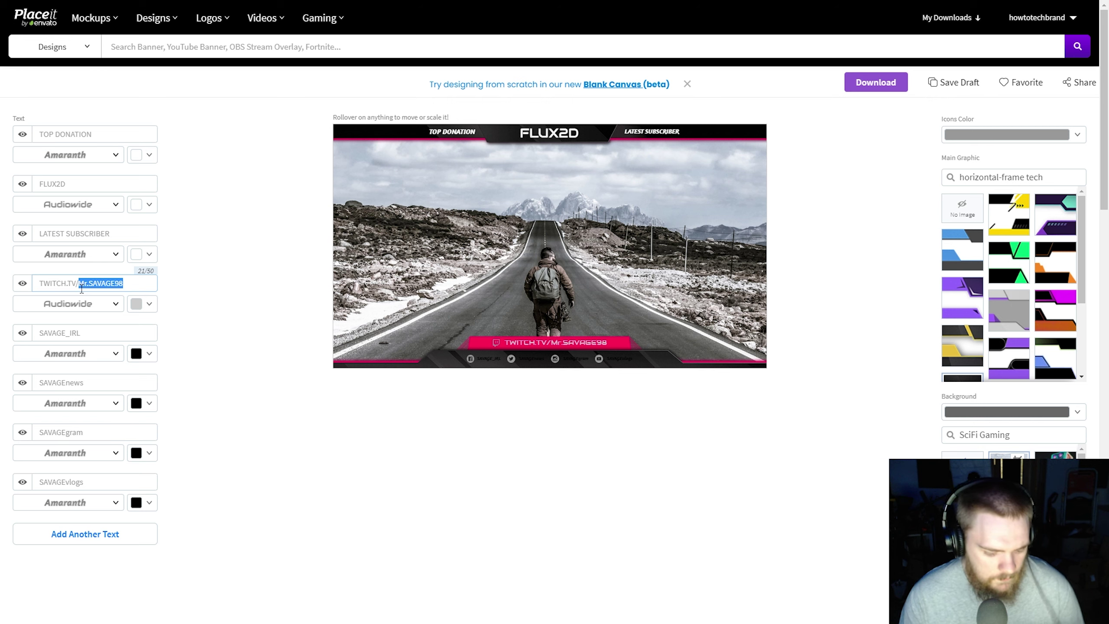
{"action": "type", "text": "Flux"}
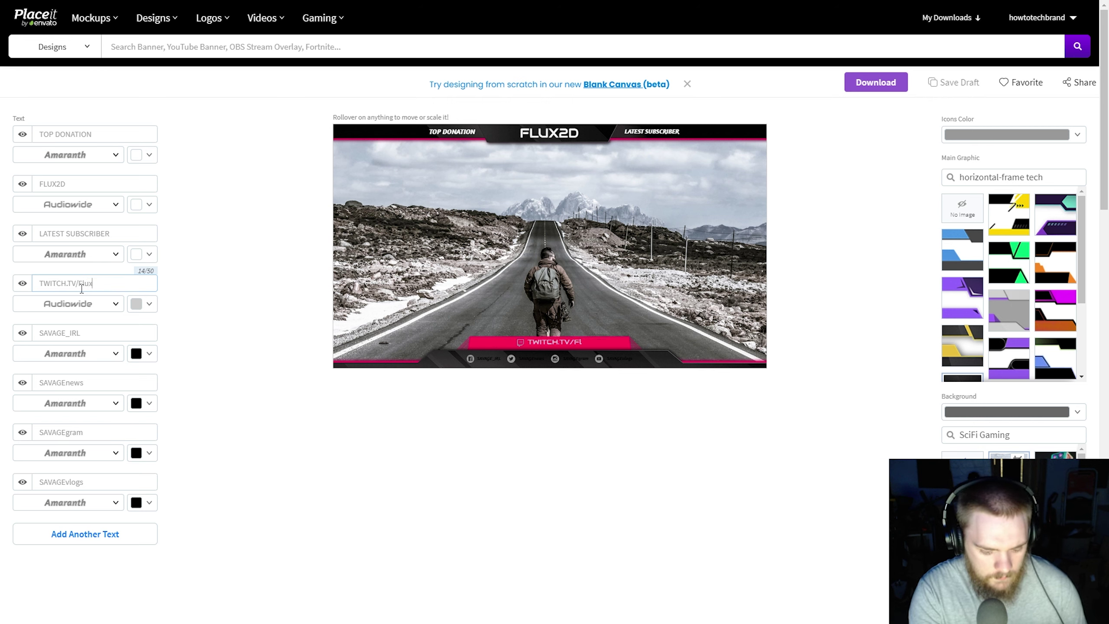
{"action": "type", "text": "_2D"}
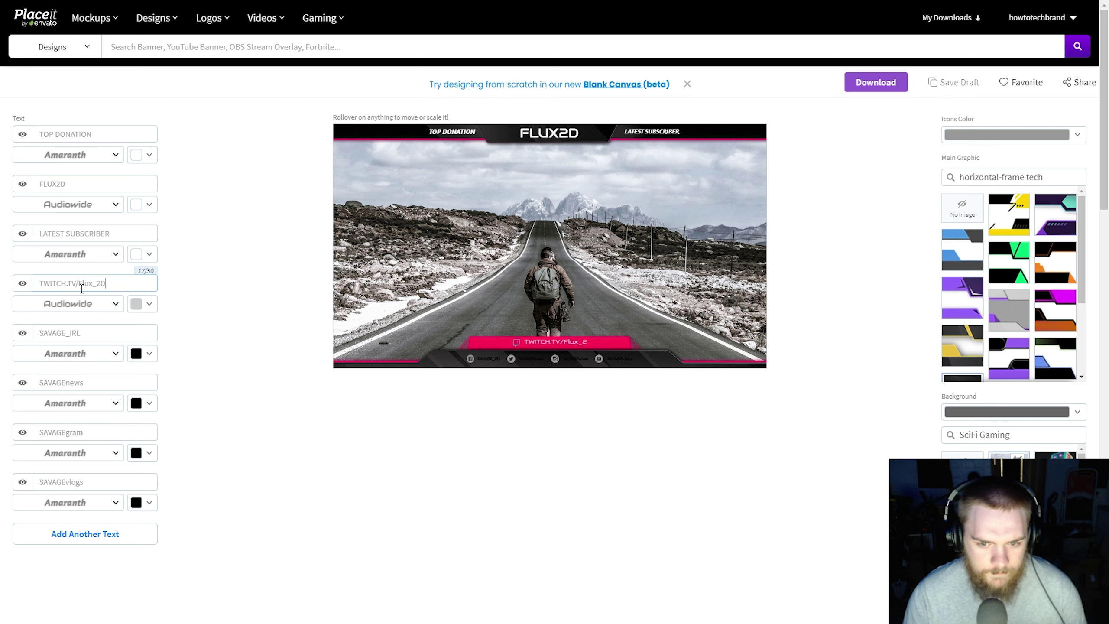
{"action": "left_click", "coordinate": [137, 305]}
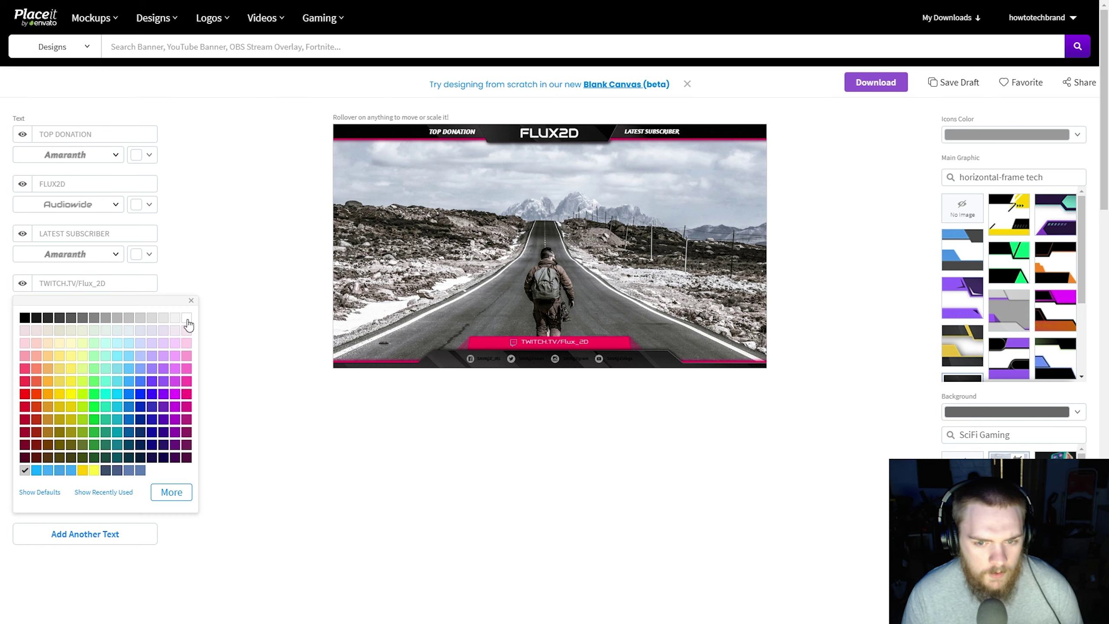
{"action": "left_click", "coordinate": [188, 319]}
{"action": "left_click", "coordinate": [268, 368]}
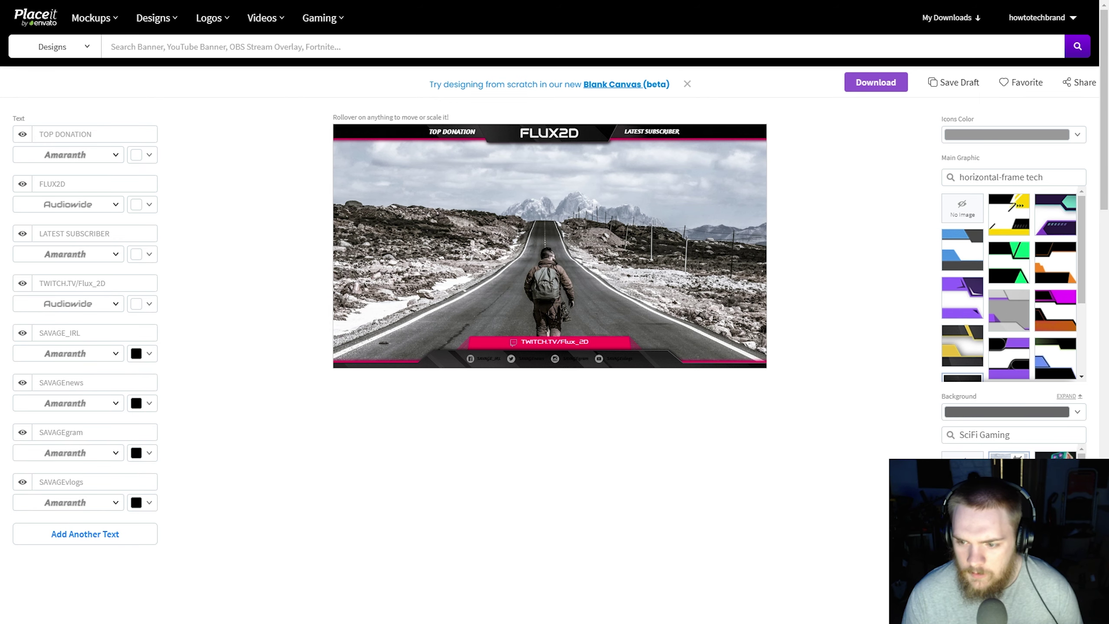
{"action": "scroll", "coordinate": [694, 479], "scroll_direction": "down", "scroll_amount": 8}
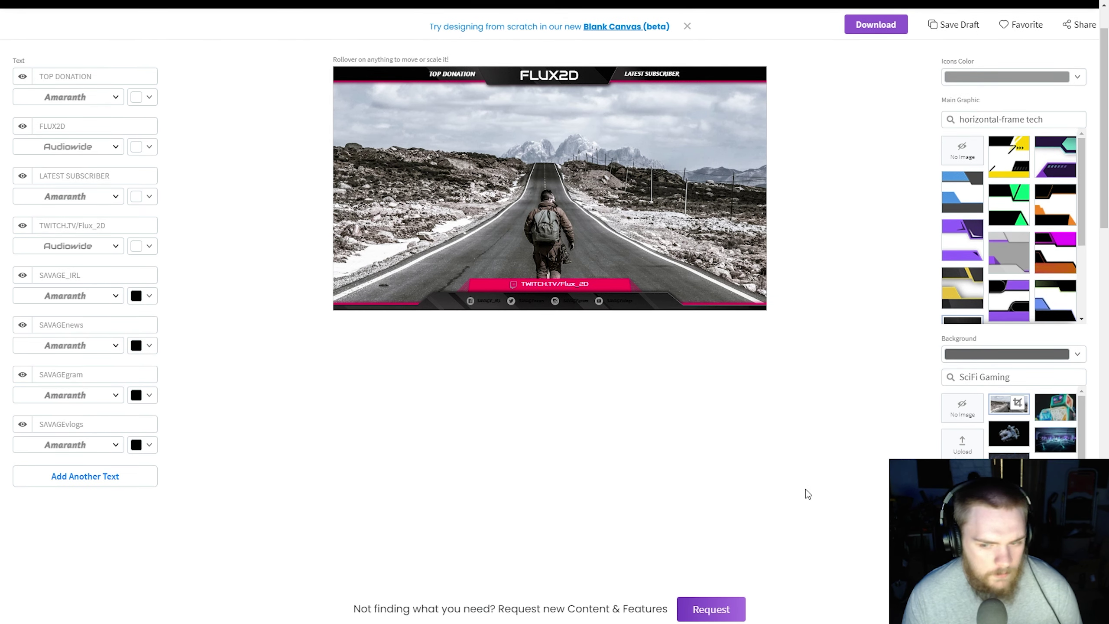
{"action": "scroll", "coordinate": [843, 497], "scroll_direction": "up", "scroll_amount": 8}
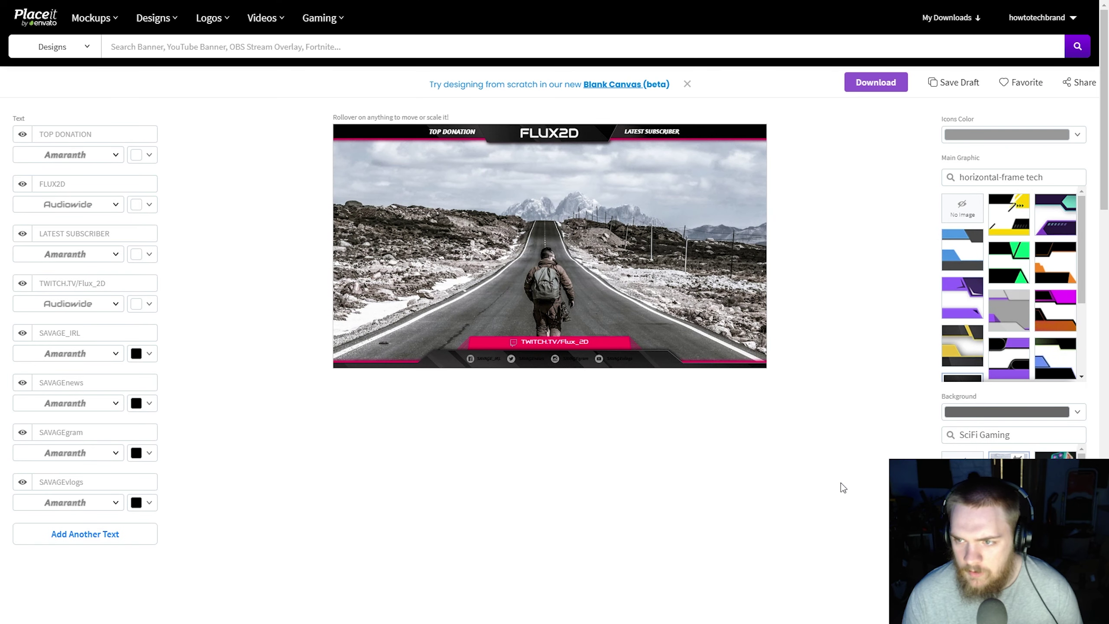
Set the overlay icons colour to white.
{"action": "left_click", "coordinate": [1067, 136]}
{"action": "left_click", "coordinate": [1074, 149]}
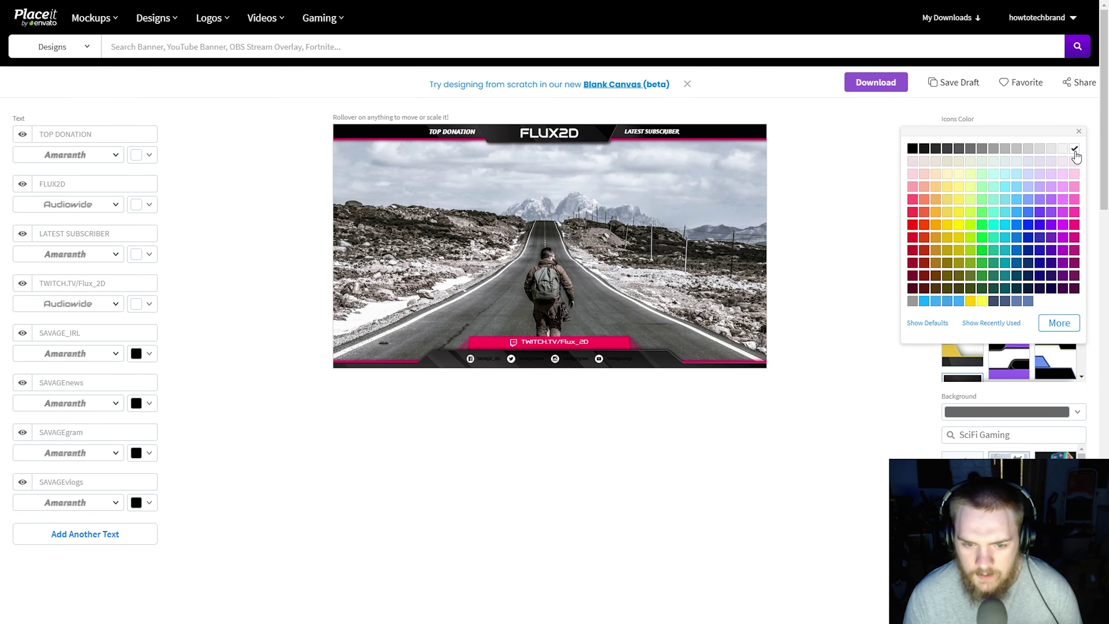
{"action": "left_click", "coordinate": [641, 404]}
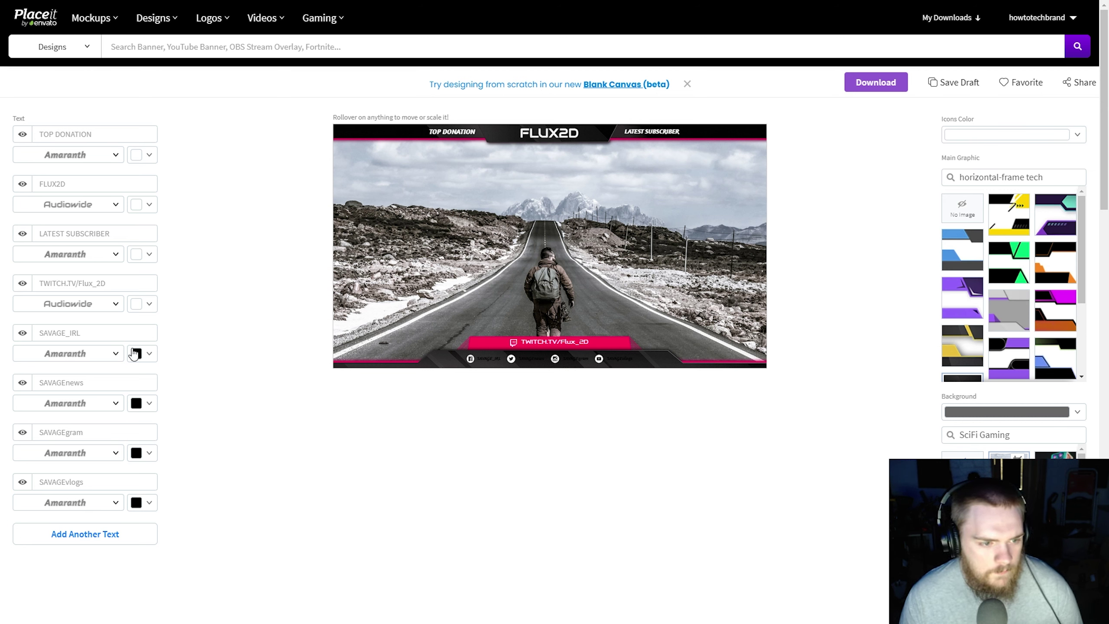
Paste FLUX2D over all four SAVAGE social handles and make the first one red.
{"action": "left_click", "coordinate": [115, 184]}
{"action": "key", "text": "ctrl+c"}
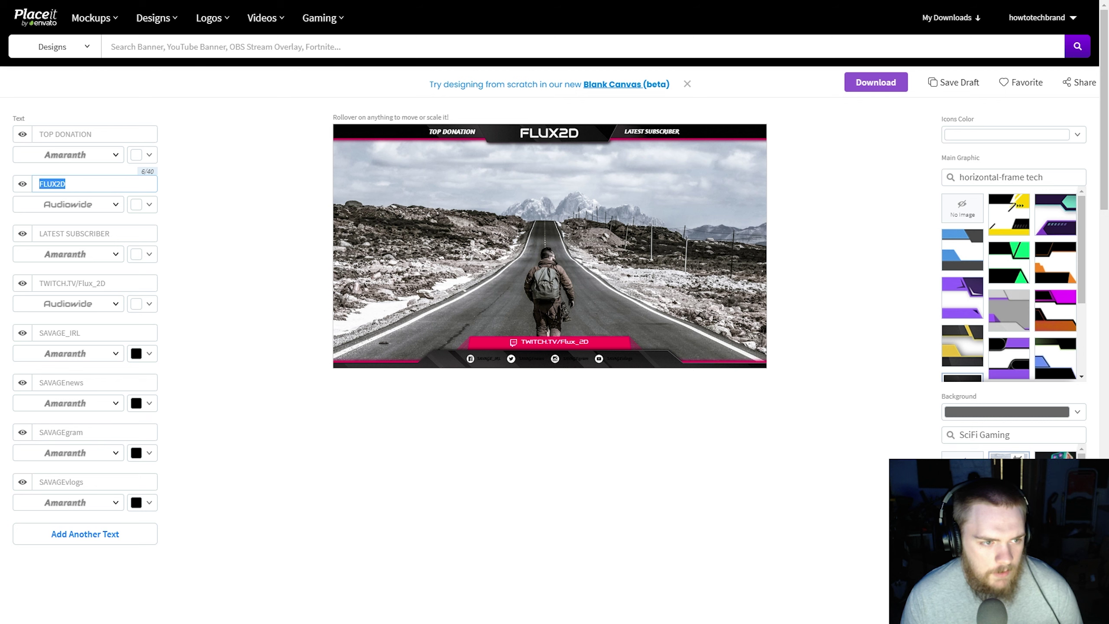
{"action": "double_click", "coordinate": [126, 331]}
{"action": "key", "text": "ctrl+v"}
{"action": "double_click", "coordinate": [106, 384]}
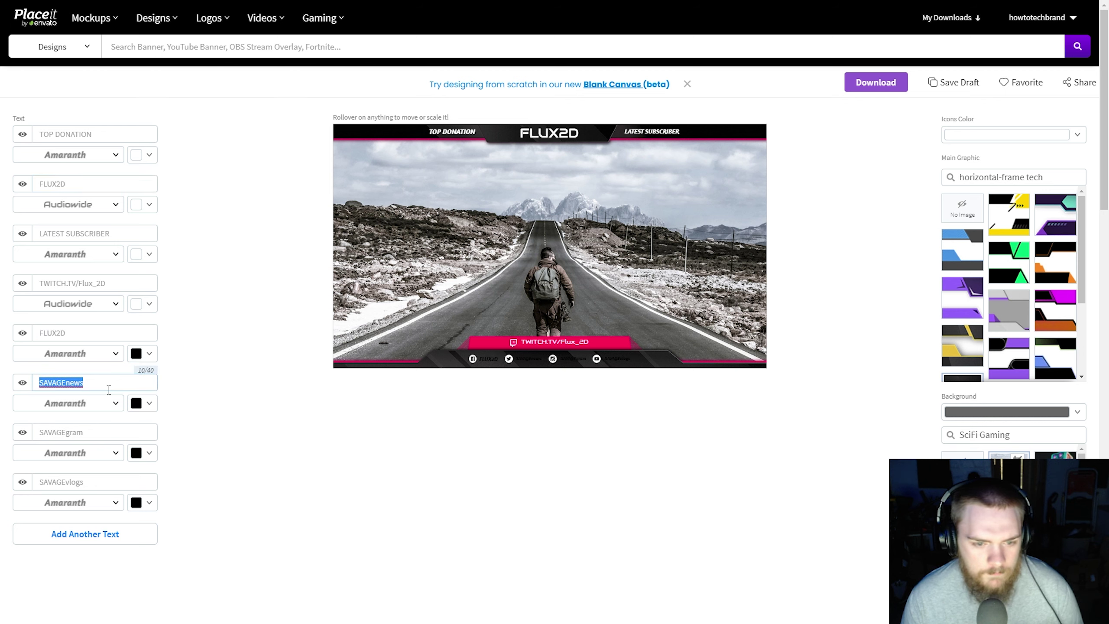
{"action": "key", "text": "ctrl+v"}
{"action": "double_click", "coordinate": [108, 432]}
{"action": "key", "text": "ctrl+v"}
{"action": "double_click", "coordinate": [105, 481]}
{"action": "key", "text": "ctrl+v"}
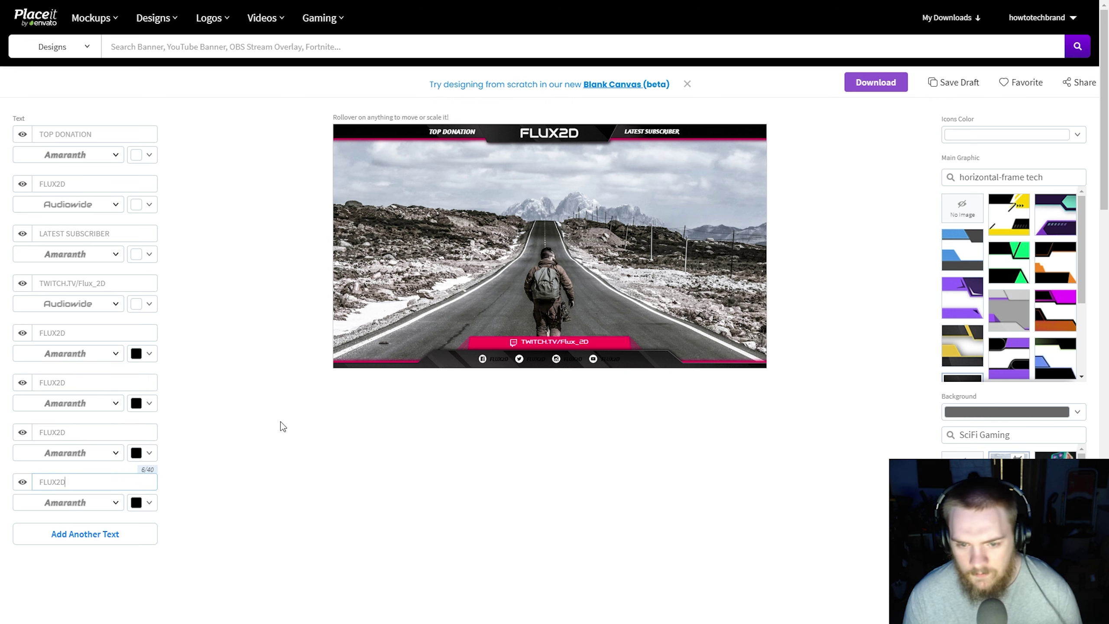
{"action": "left_click", "coordinate": [154, 359]}
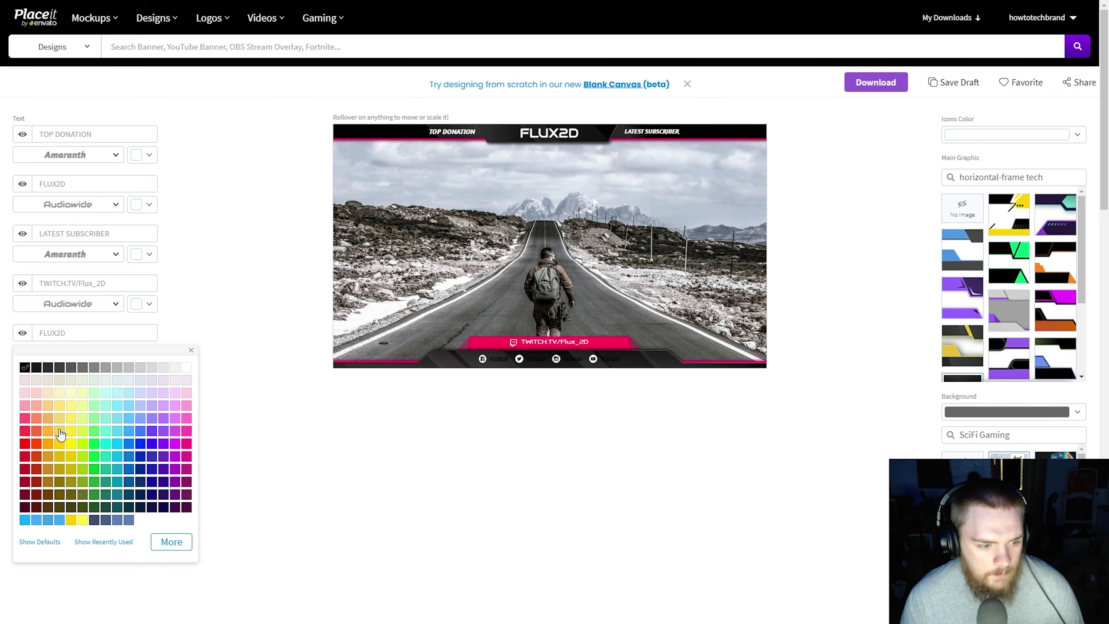
{"action": "left_click", "coordinate": [26, 431]}
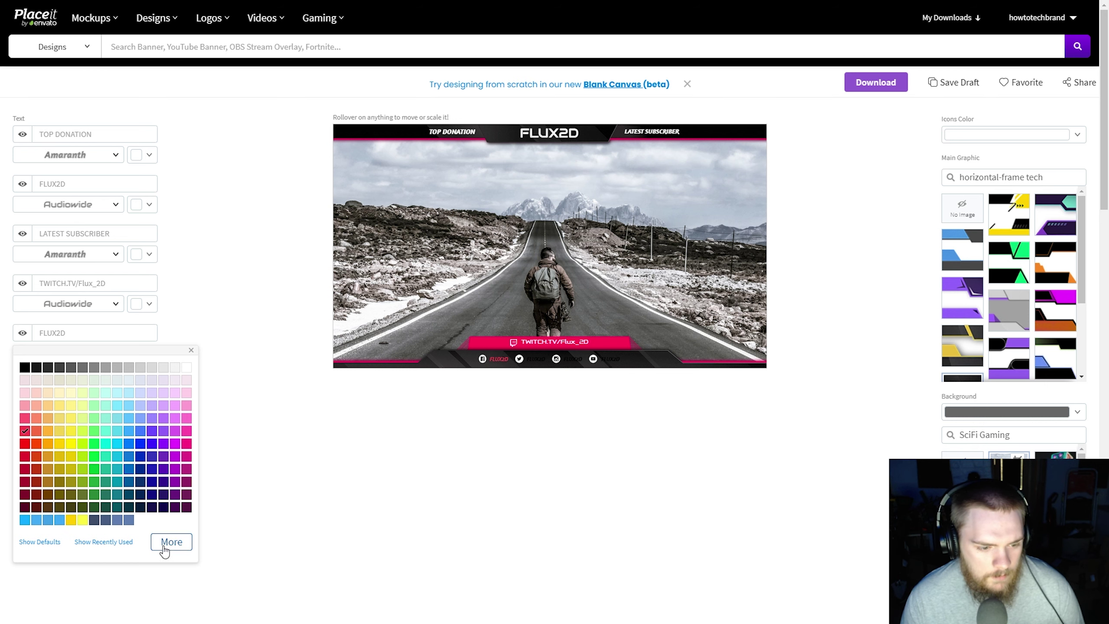
Copy the first social handle's hex colour #F9354C from its custom colour options.
{"action": "left_click", "coordinate": [170, 541]}
{"action": "left_click", "coordinate": [118, 605]}
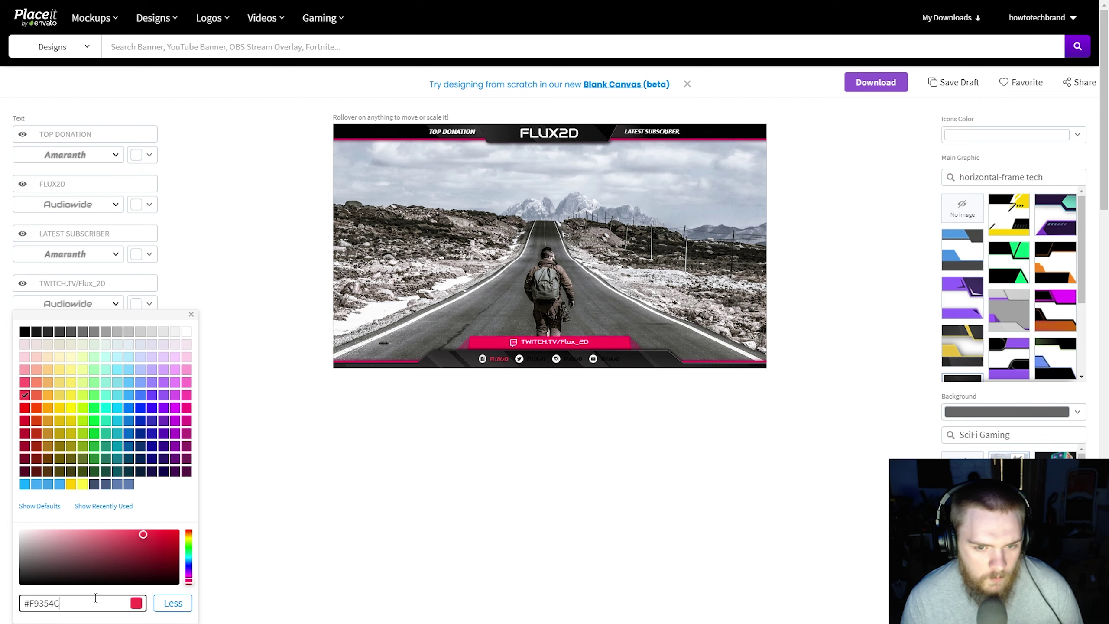
{"action": "key", "text": "ctrl+a"}
{"action": "scroll", "coordinate": [100, 559], "scroll_direction": "down", "scroll_amount": 2}
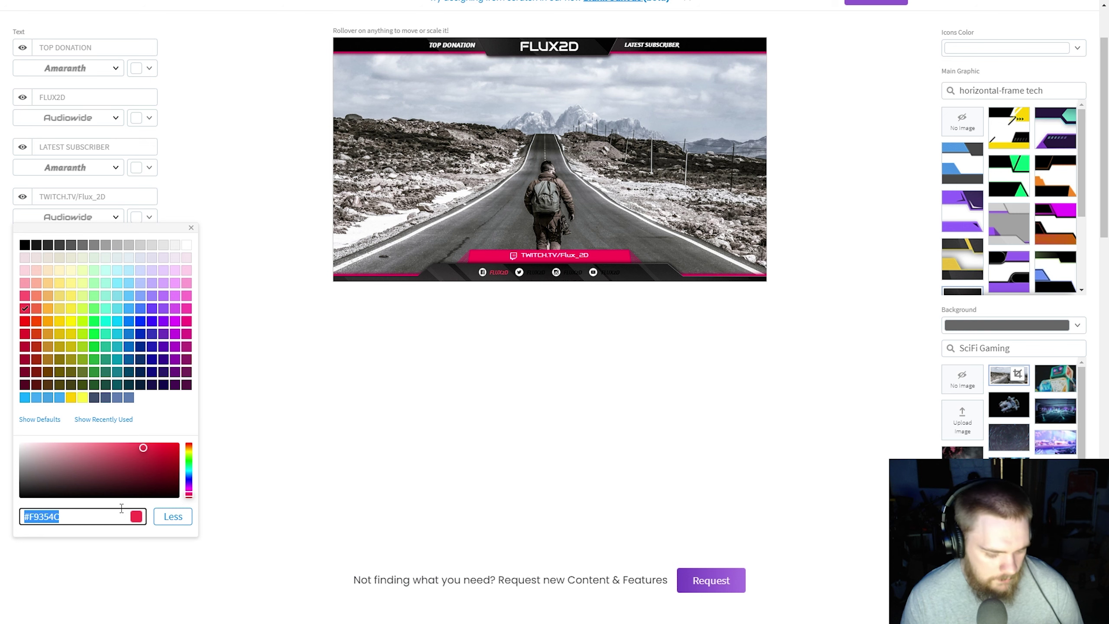
{"action": "left_click", "coordinate": [329, 454]}
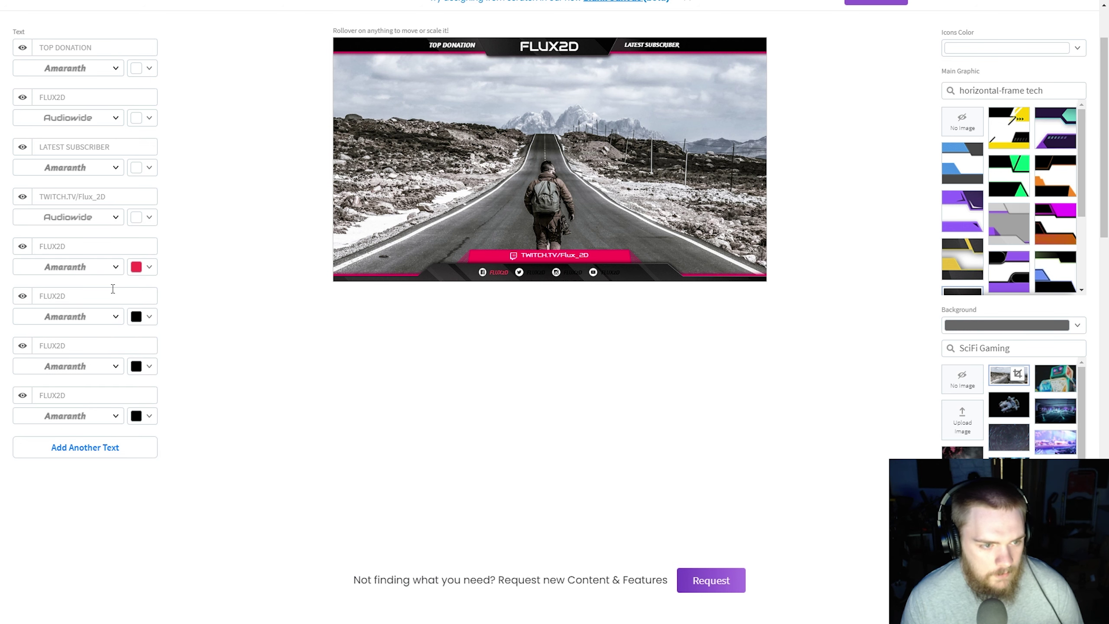
{"action": "left_click", "coordinate": [151, 320]}
{"action": "left_click", "coordinate": [165, 504]}
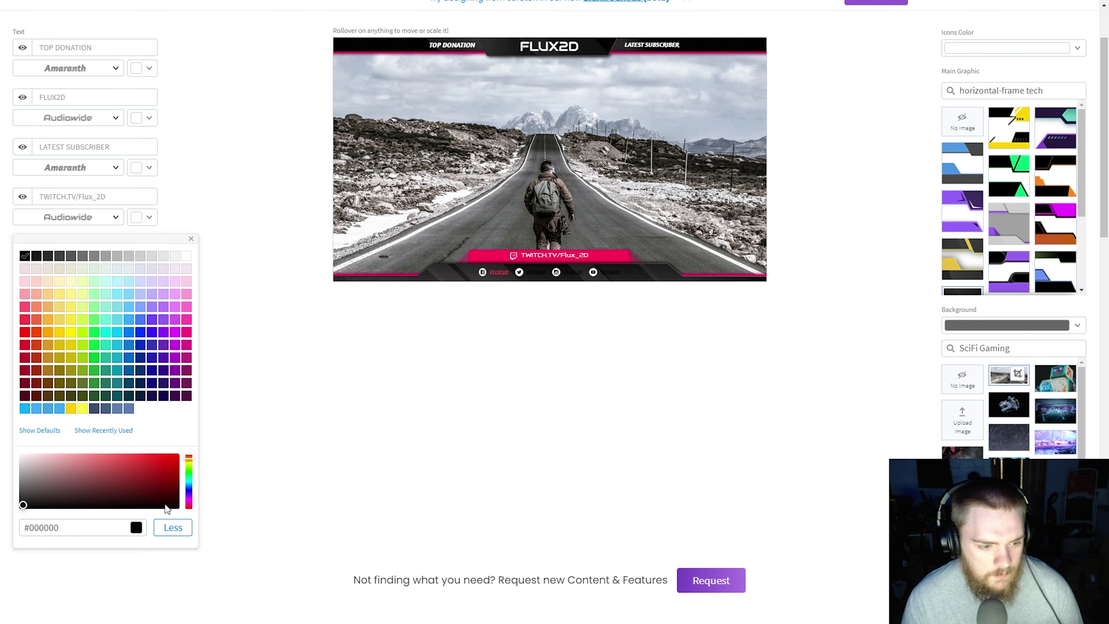
{"action": "left_click", "coordinate": [112, 527]}
{"action": "key", "text": "End"}
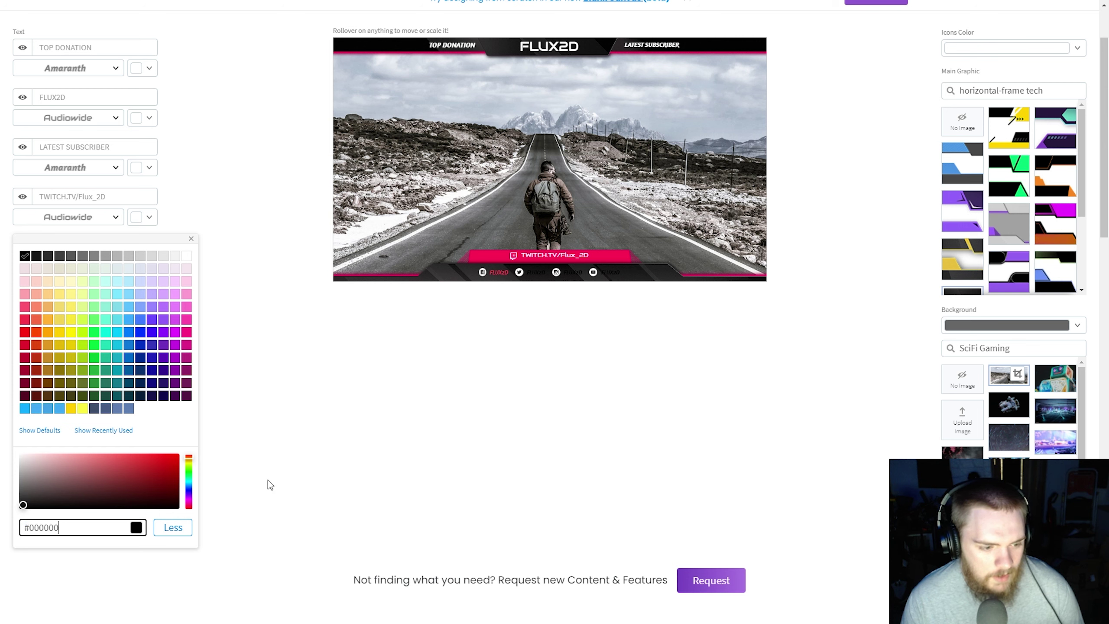
{"action": "left_click", "coordinate": [269, 377]}
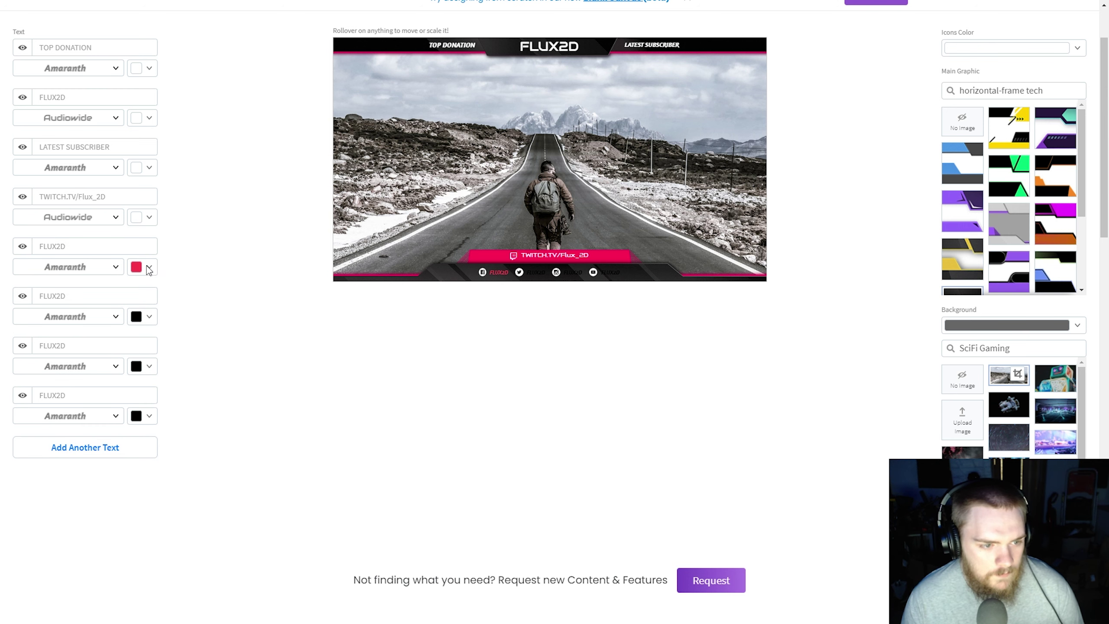
{"action": "left_click", "coordinate": [149, 268]}
{"action": "left_click", "coordinate": [83, 528]}
{"action": "key", "text": "ctrl+c"}
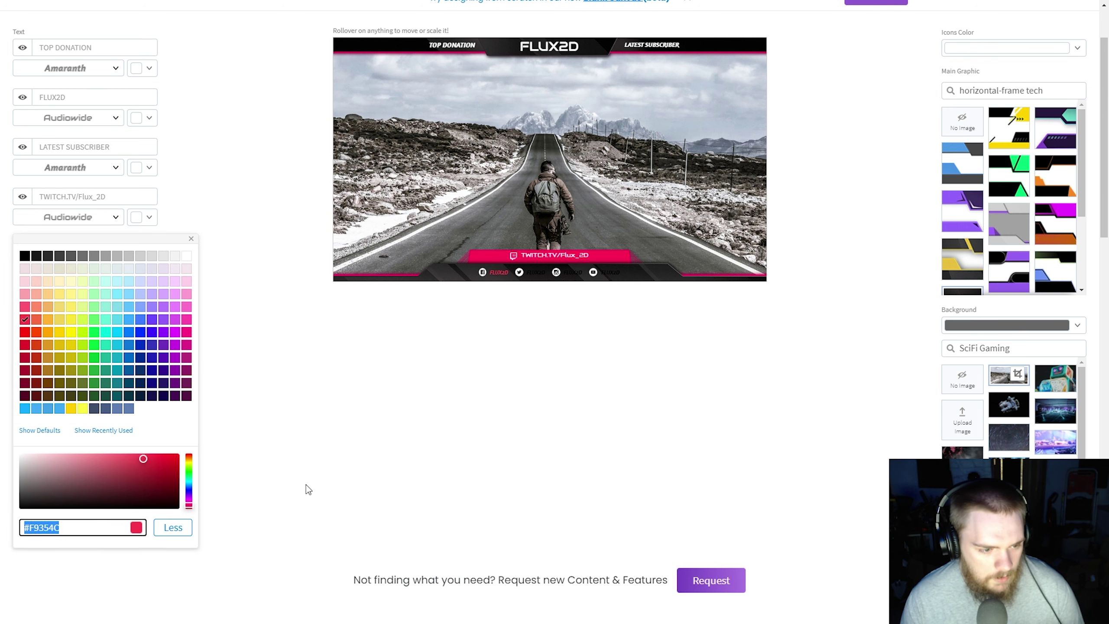
{"action": "left_click", "coordinate": [306, 484]}
Set the second and third social handles to hex colour #F9354C.
{"action": "left_click", "coordinate": [135, 319]}
{"action": "left_click", "coordinate": [81, 525]}
{"action": "key", "text": "ctrl+v"}
{"action": "key", "text": "Return"}
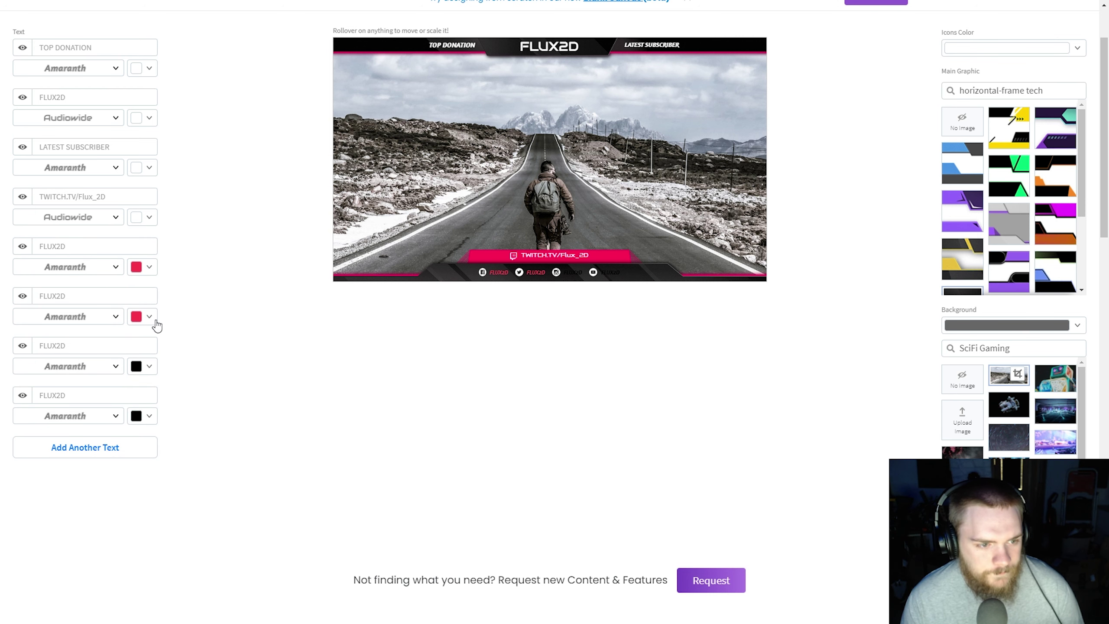
{"action": "left_click", "coordinate": [149, 367]}
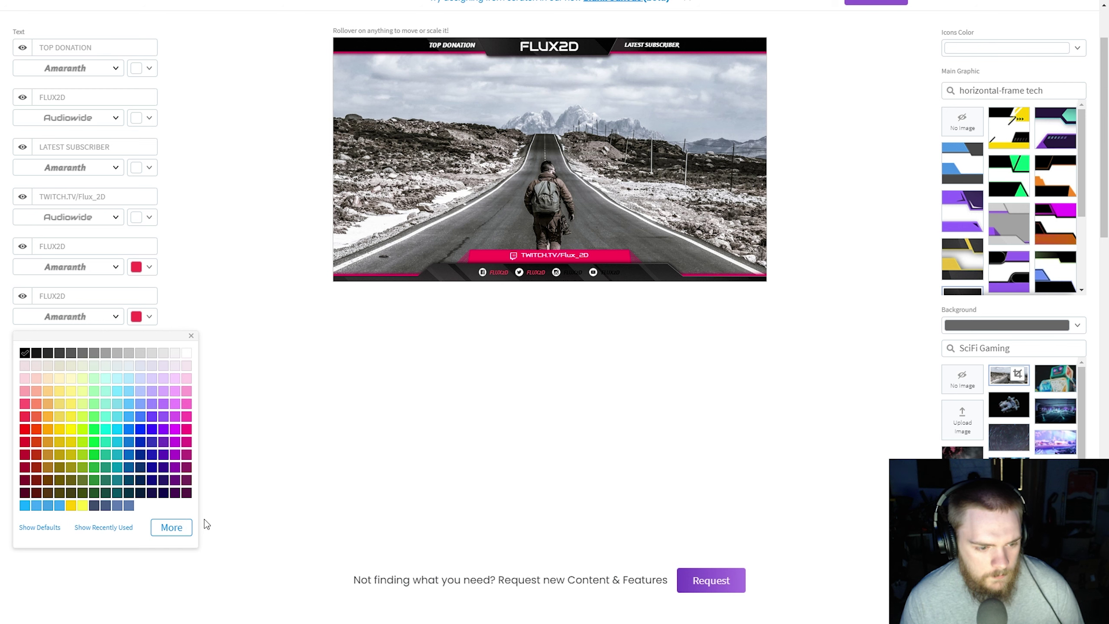
{"action": "left_click", "coordinate": [171, 527]}
{"action": "left_click", "coordinate": [80, 527]}
{"action": "key", "text": "ctrl+v"}
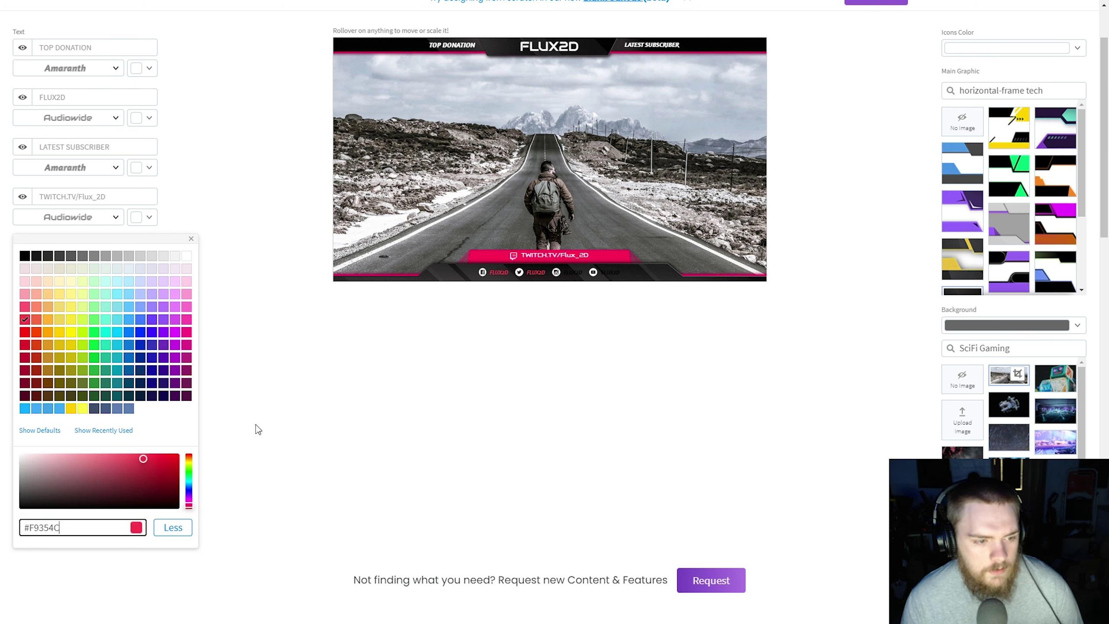
{"action": "key", "text": "Return"}
Set the fourth social handle to hex colour #F9354C as well.
{"action": "left_click", "coordinate": [140, 418]}
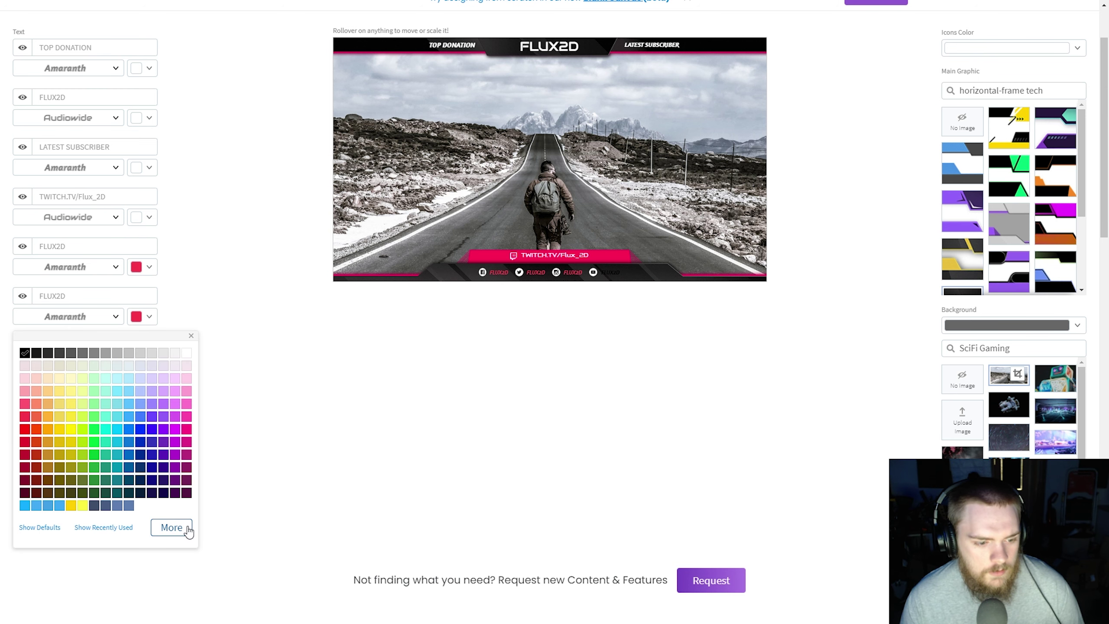
{"action": "left_click", "coordinate": [173, 528]}
{"action": "left_click", "coordinate": [40, 529]}
{"action": "key", "text": "ctrl+a"}
{"action": "key", "text": "ctrl+v"}
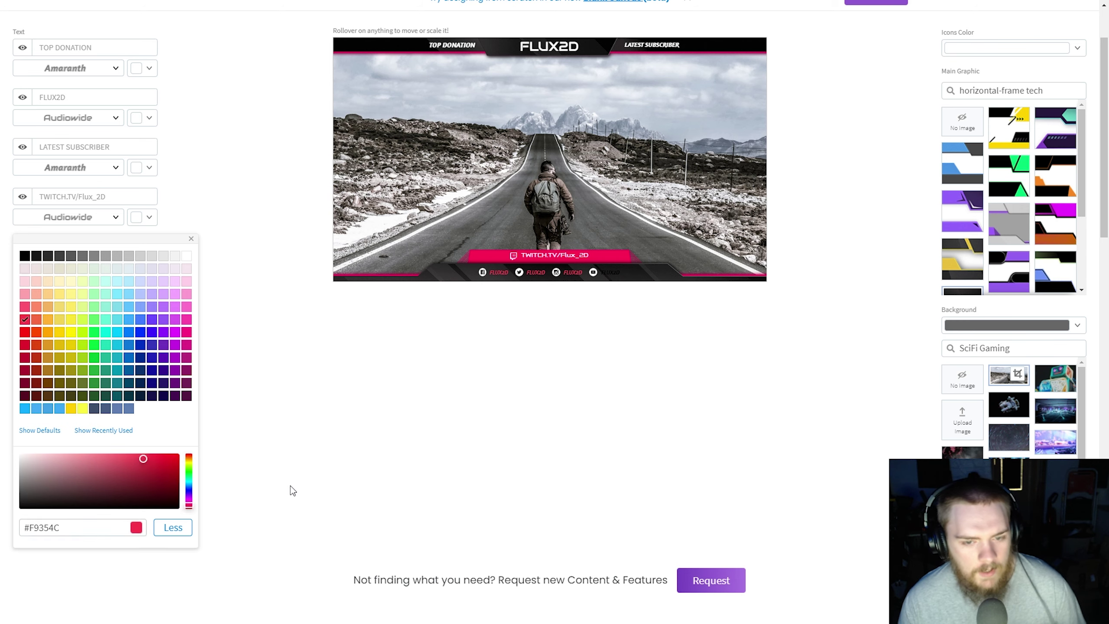
{"action": "key", "text": "Return"}
{"action": "scroll", "coordinate": [292, 489], "scroll_direction": "up", "scroll_amount": 2}
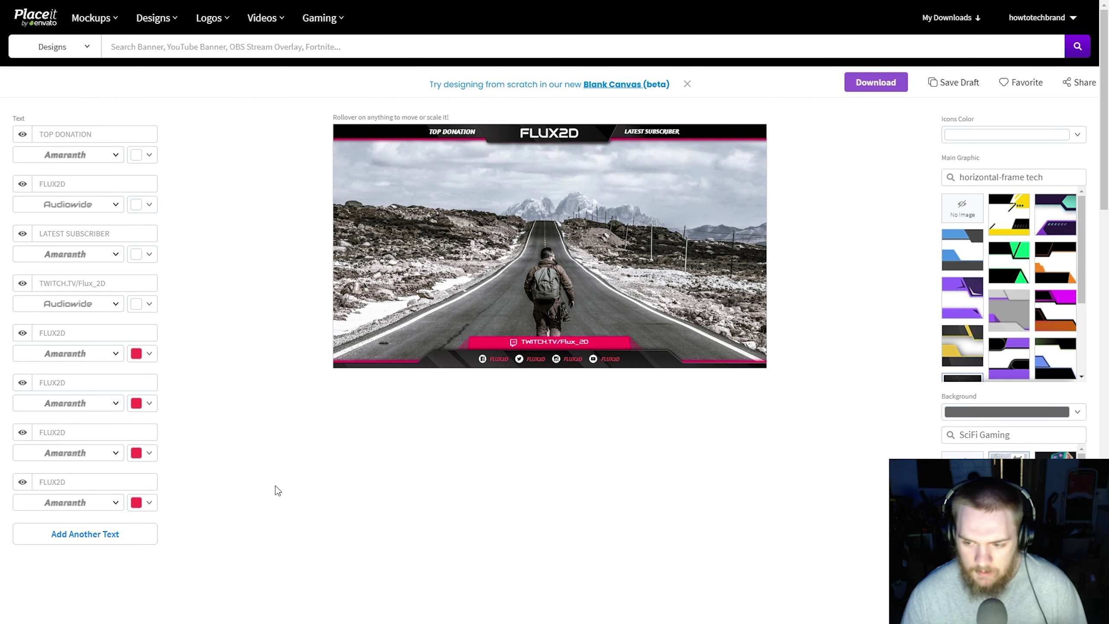
Choose No Image for the background and set the background colour to transparent.
{"action": "scroll", "coordinate": [877, 336], "scroll_direction": "down", "scroll_amount": 1}
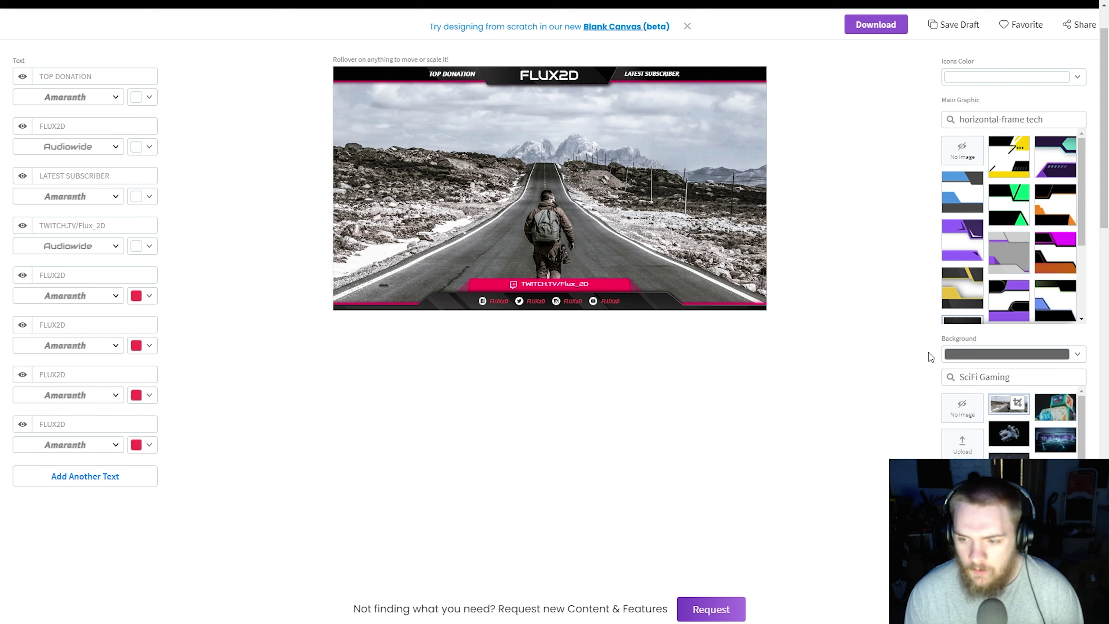
{"action": "left_click", "coordinate": [963, 414]}
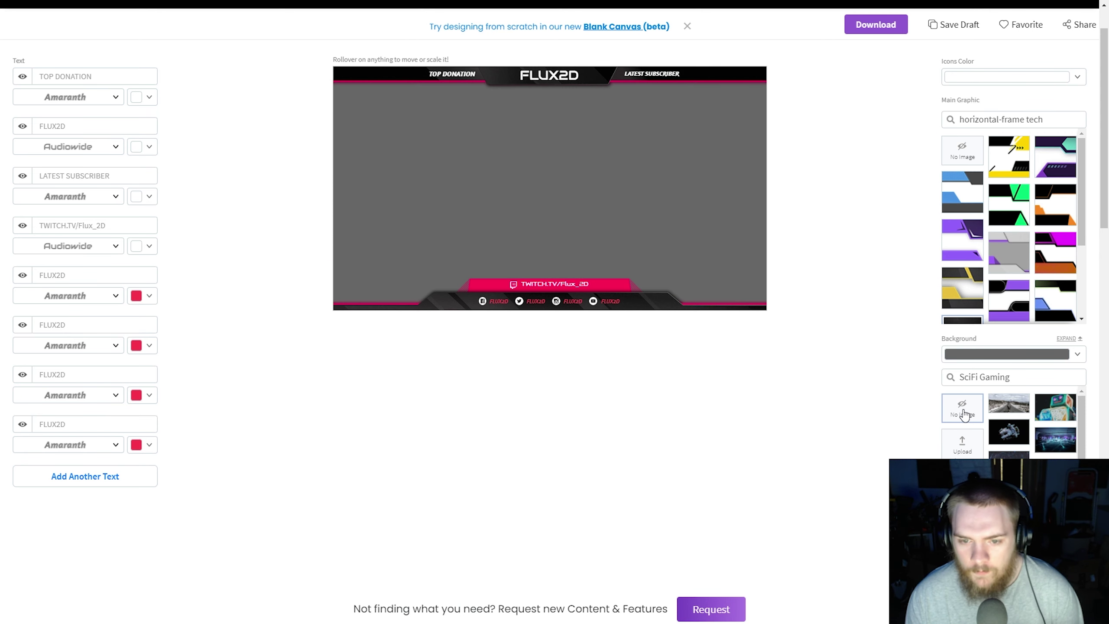
{"action": "left_click", "coordinate": [1017, 355]}
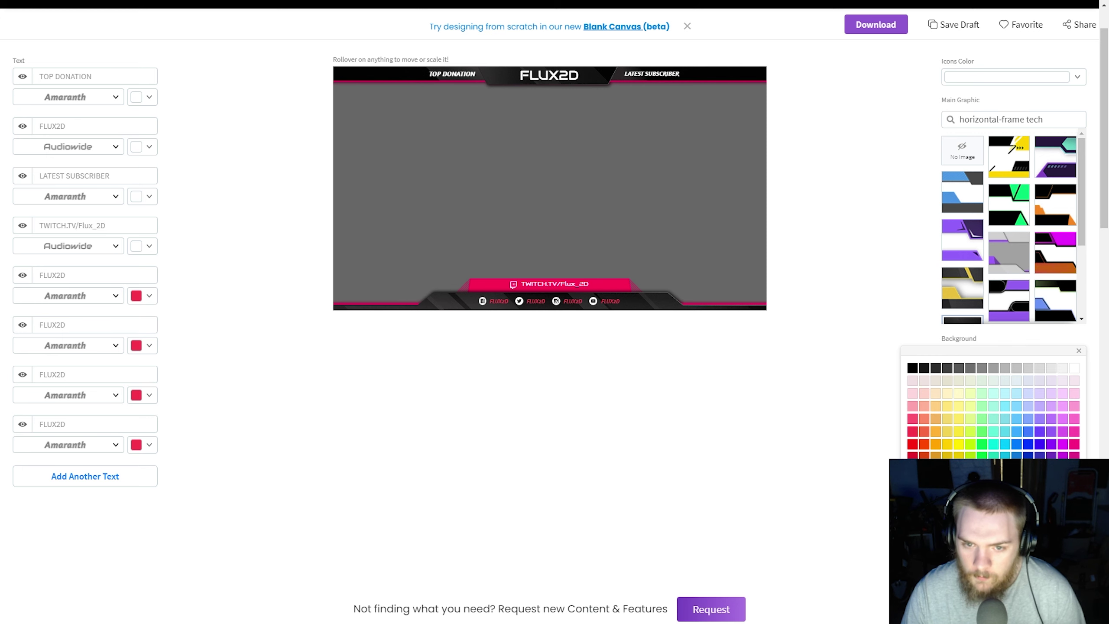
{"action": "left_click", "coordinate": [784, 459]}
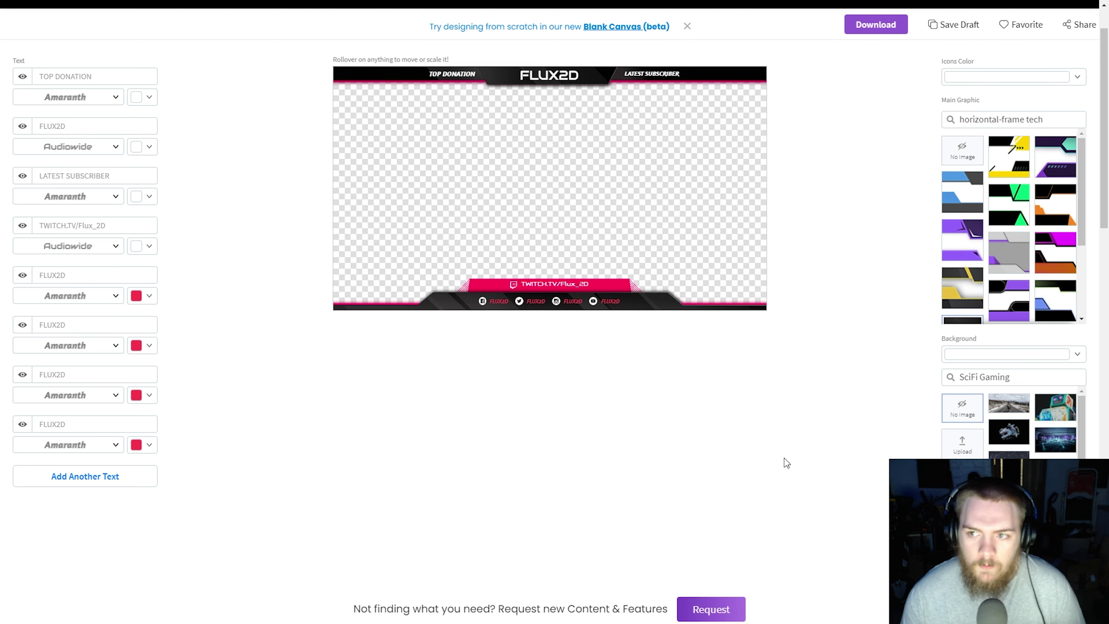
{"action": "scroll", "coordinate": [836, 417], "scroll_direction": "up", "scroll_amount": 2}
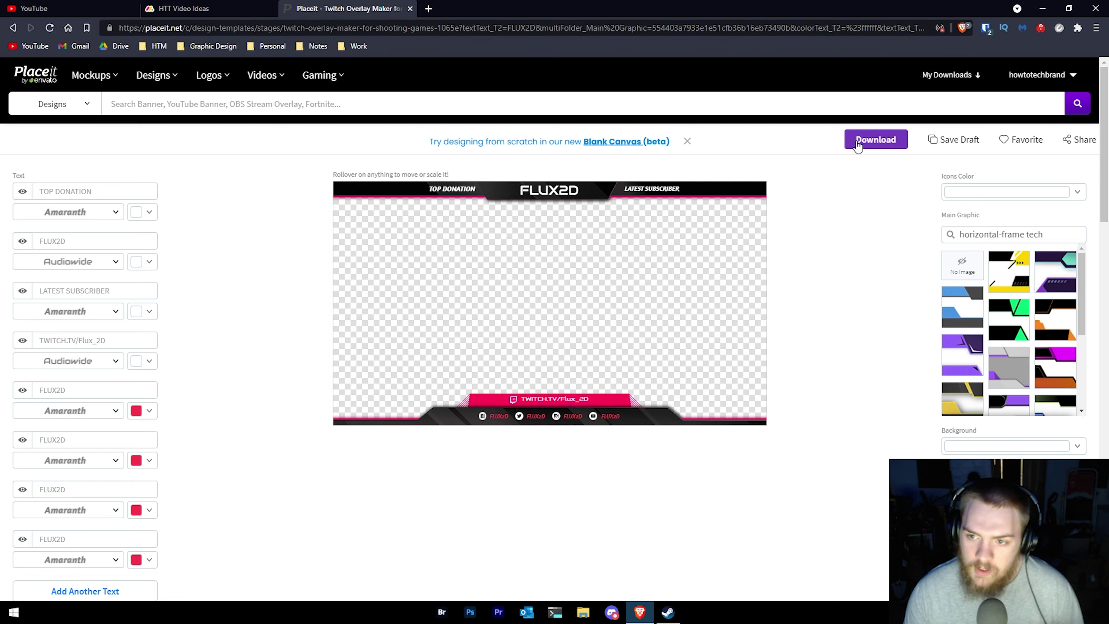
Switch the browser to full-screen mode with F11.
{"action": "key", "text": "F11"}
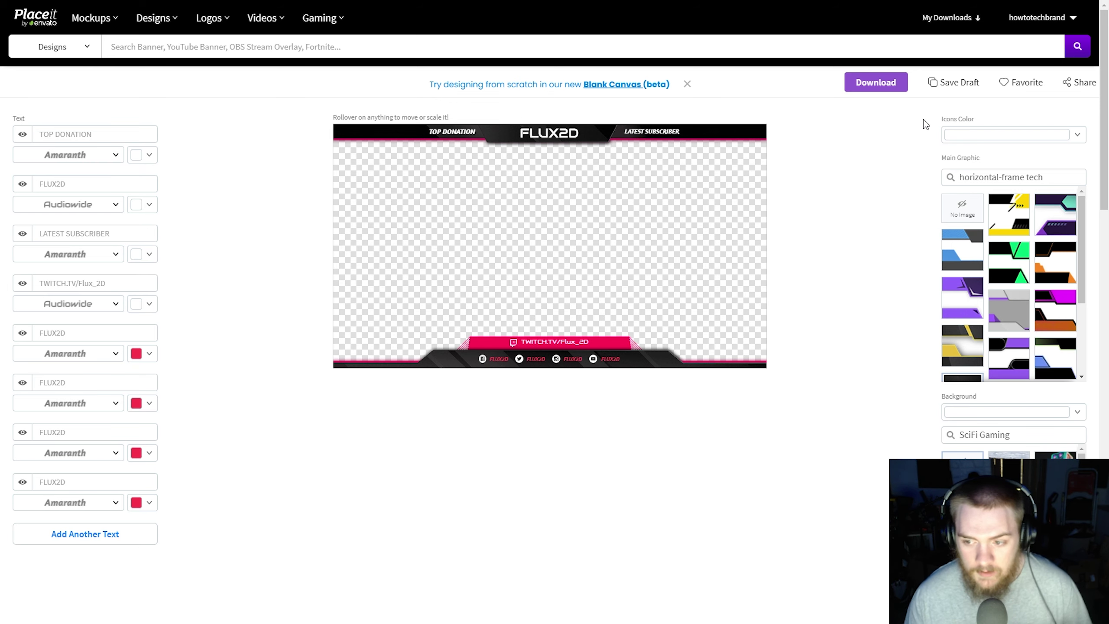
Download the overlay and save twitch-overlay-maker-for-shooting-games-1065e.png to Downloads.
{"action": "left_click", "coordinate": [888, 84]}
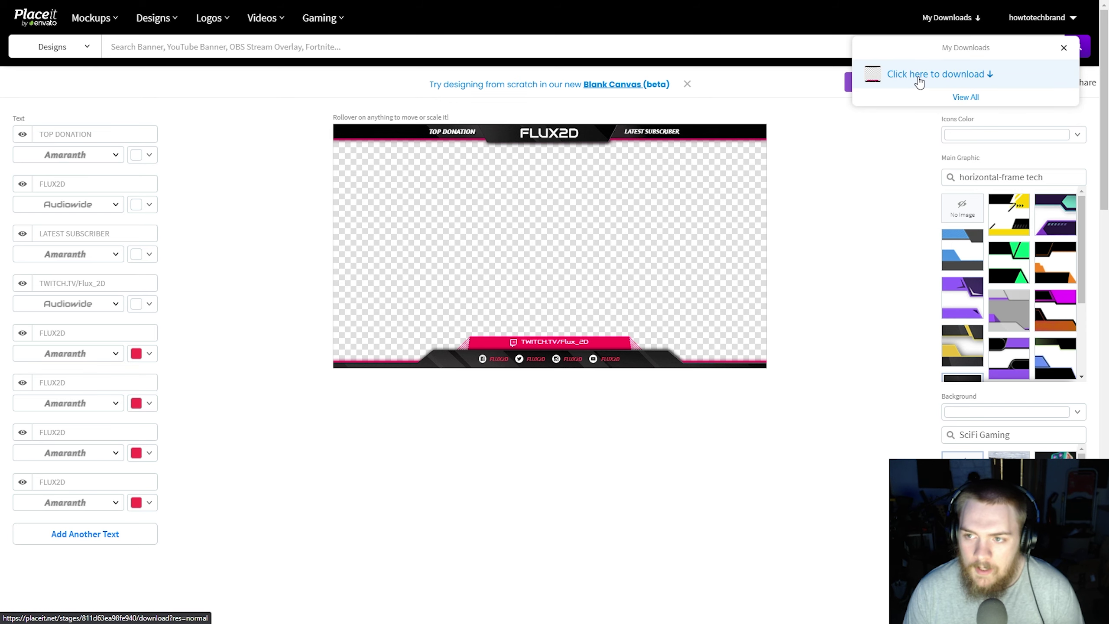
{"action": "left_click", "coordinate": [921, 79]}
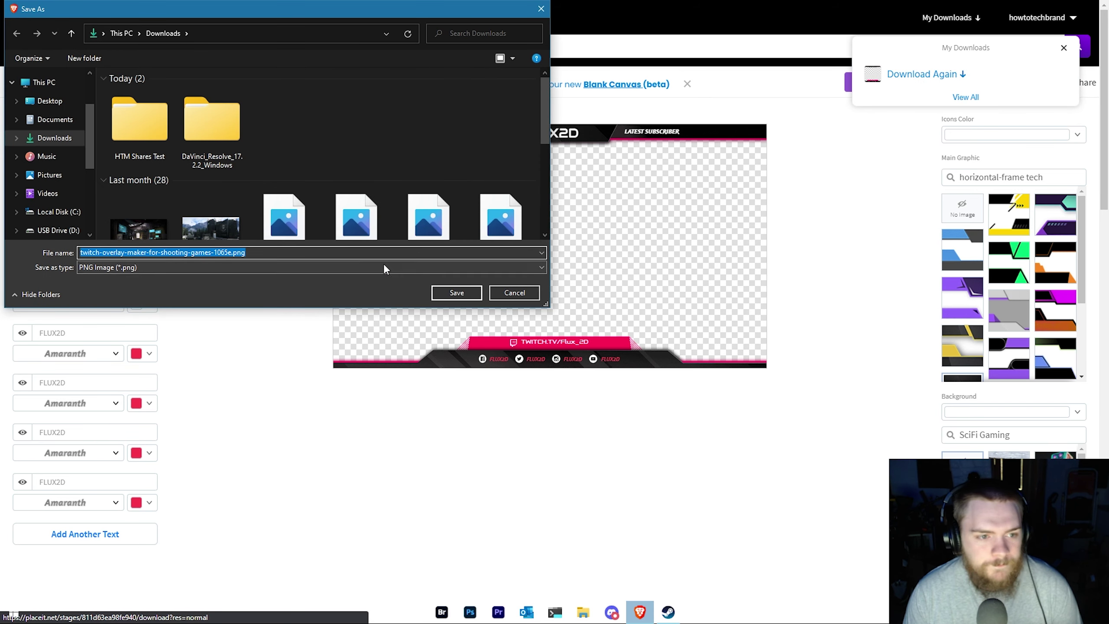
{"action": "left_click", "coordinate": [466, 292]}
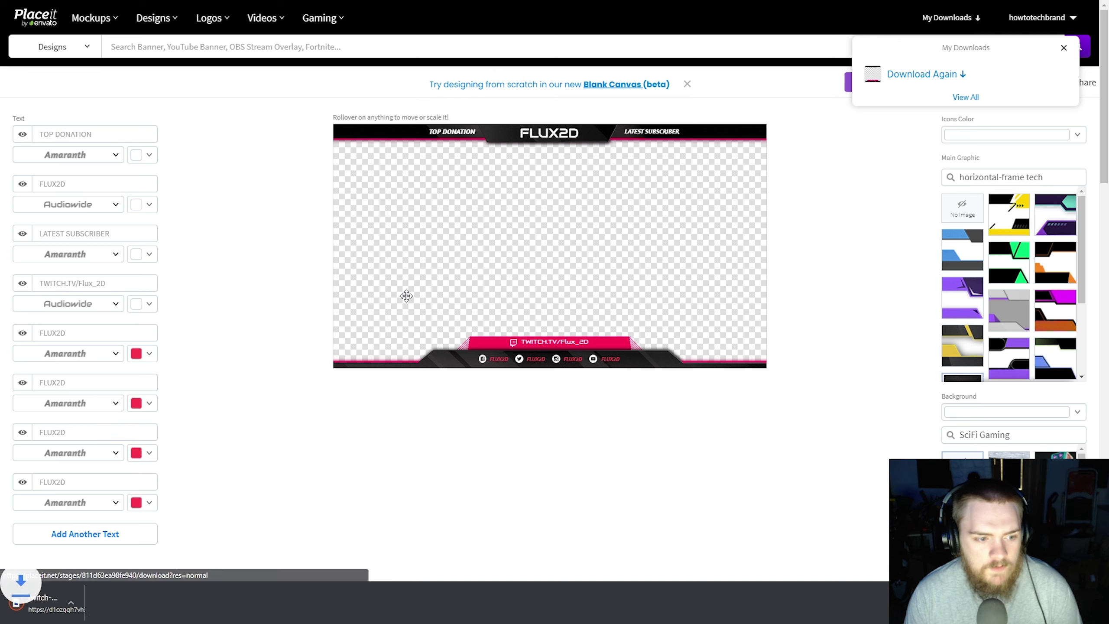
Open the downloaded overlay PNG in Photos to check it, then close it.
{"action": "left_click", "coordinate": [56, 600]}
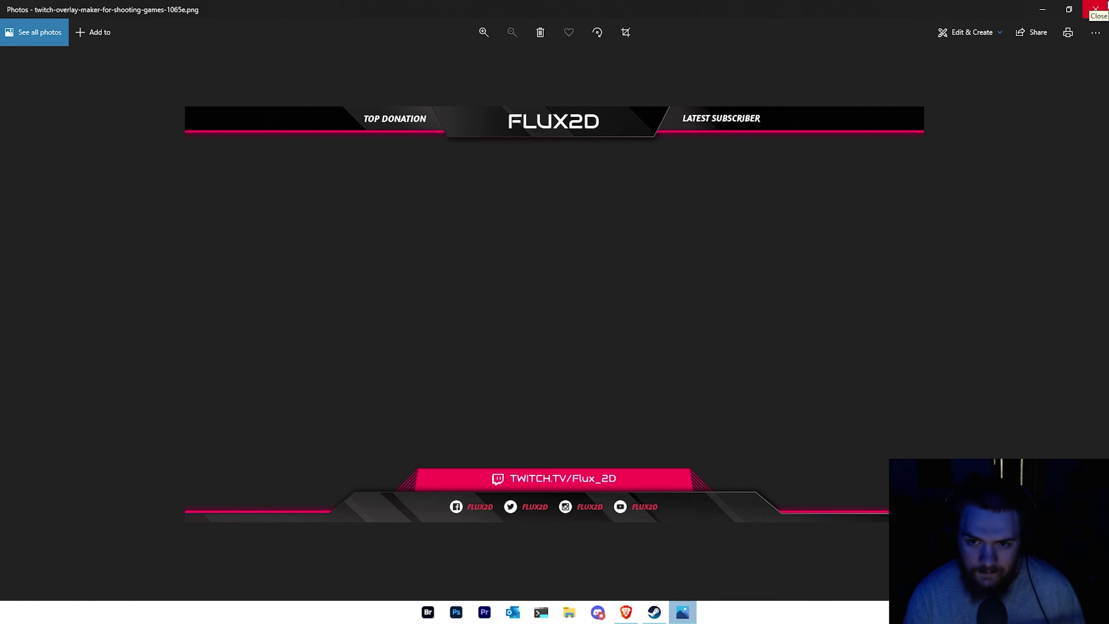
{"action": "left_click", "coordinate": [1096, 8]}
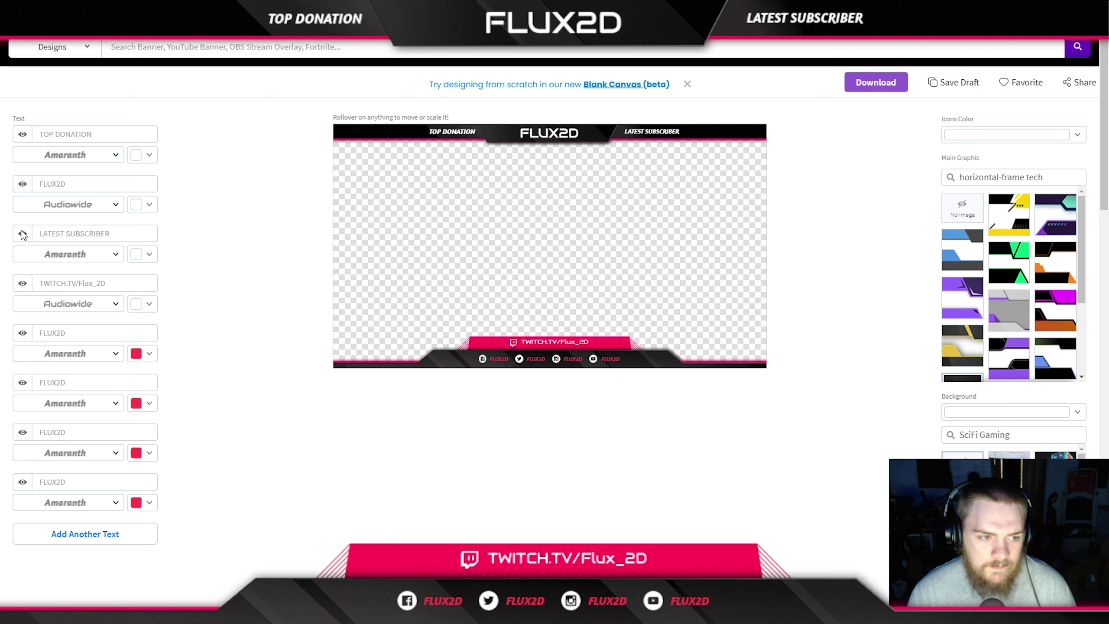
Toggle the seventh text layer's visibility, then append 3 so the third handle reads FLUX2D3.
{"action": "left_click", "coordinate": [22, 432]}
{"action": "left_click", "coordinate": [22, 432]}
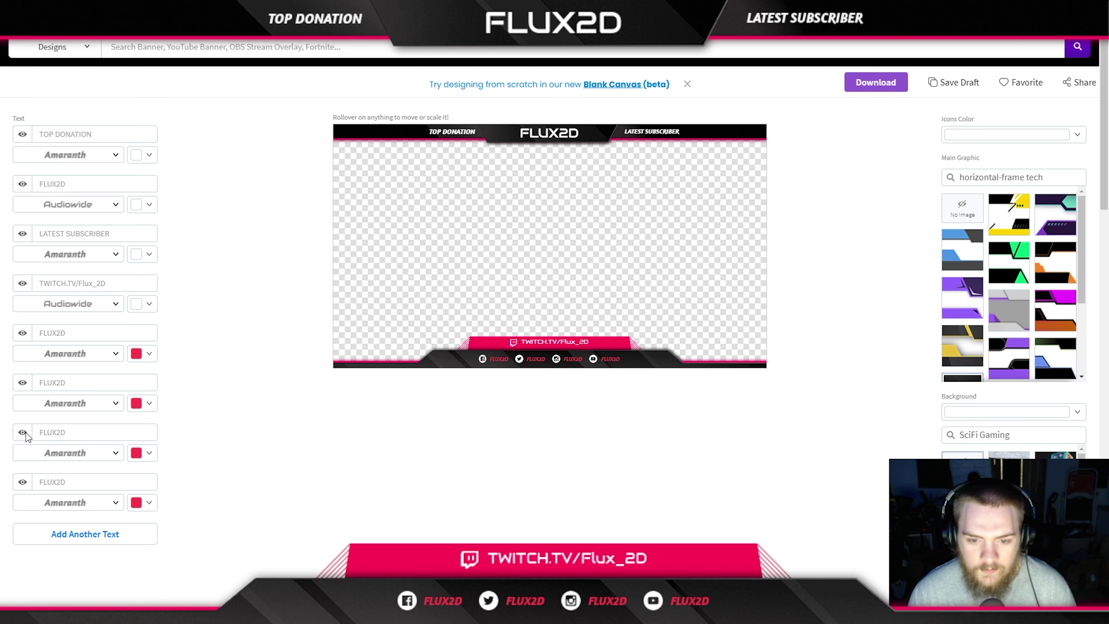
{"action": "left_click", "coordinate": [22, 432]}
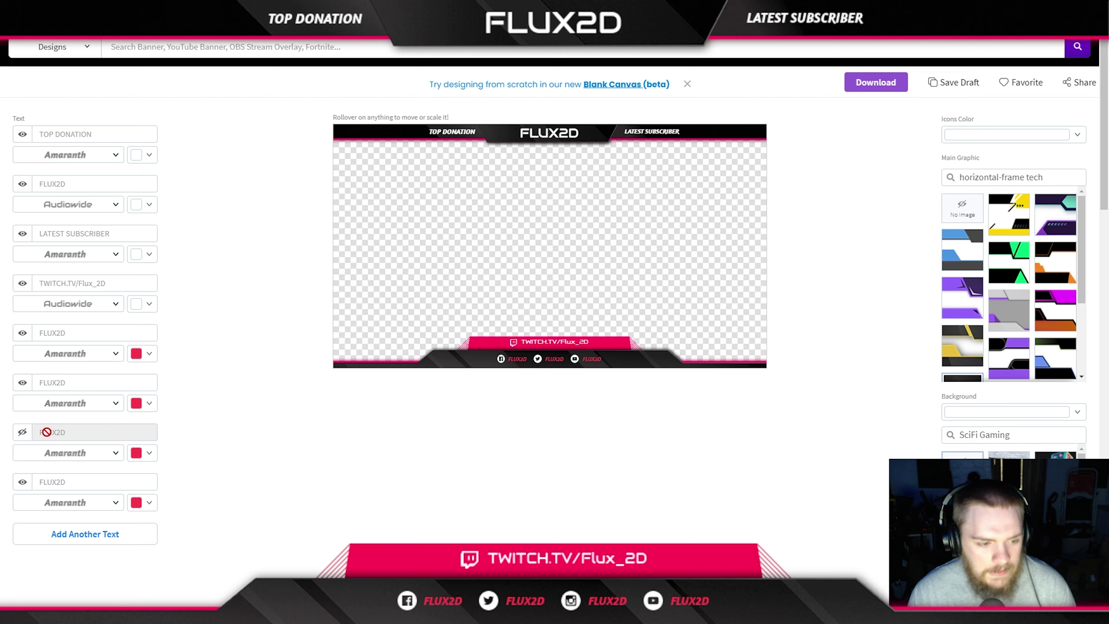
{"action": "left_click", "coordinate": [22, 432]}
{"action": "left_click", "coordinate": [83, 430]}
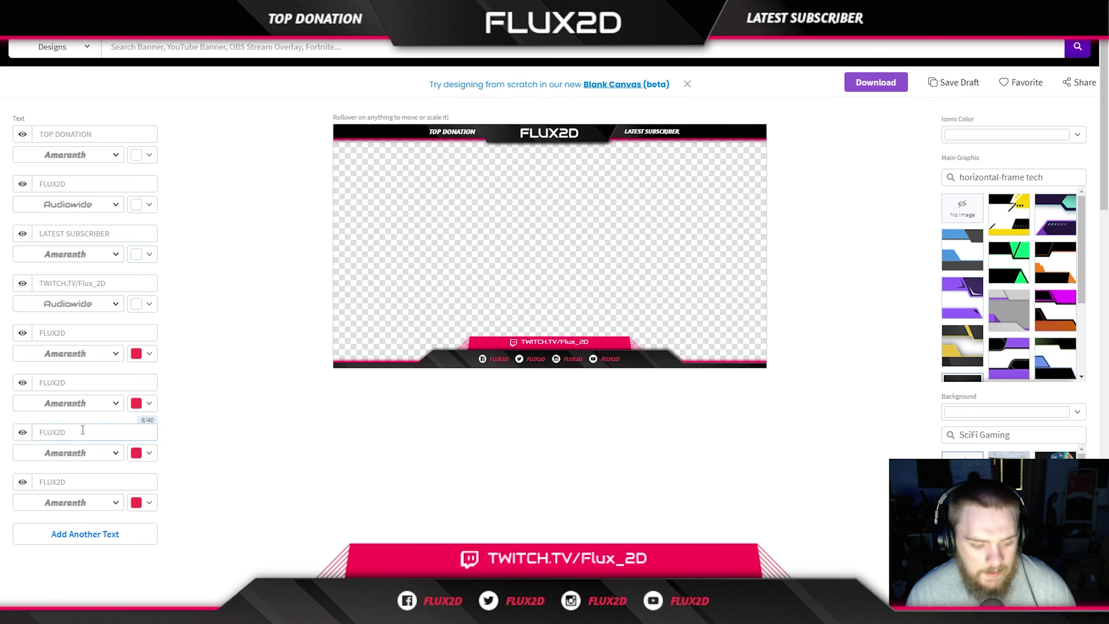
{"action": "type", "text": "3"}
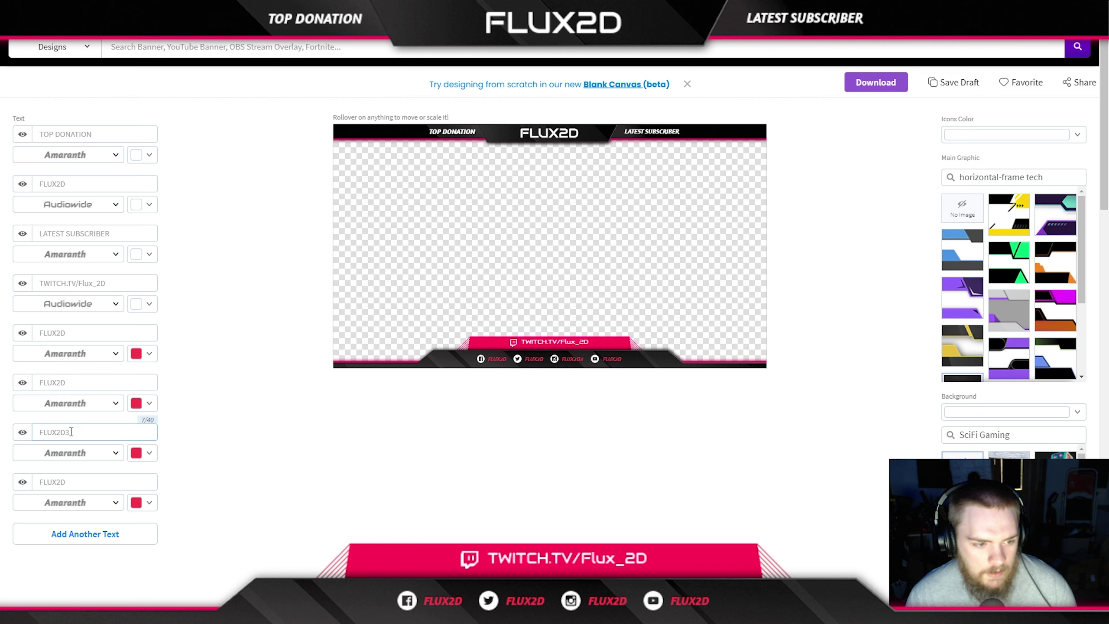
Delete the trailing 3 so the third social handle reads FLUX2D again.
{"action": "left_click", "coordinate": [23, 432]}
{"action": "left_click", "coordinate": [23, 433]}
{"action": "left_click", "coordinate": [76, 432]}
{"action": "key", "text": "BackSpace"}
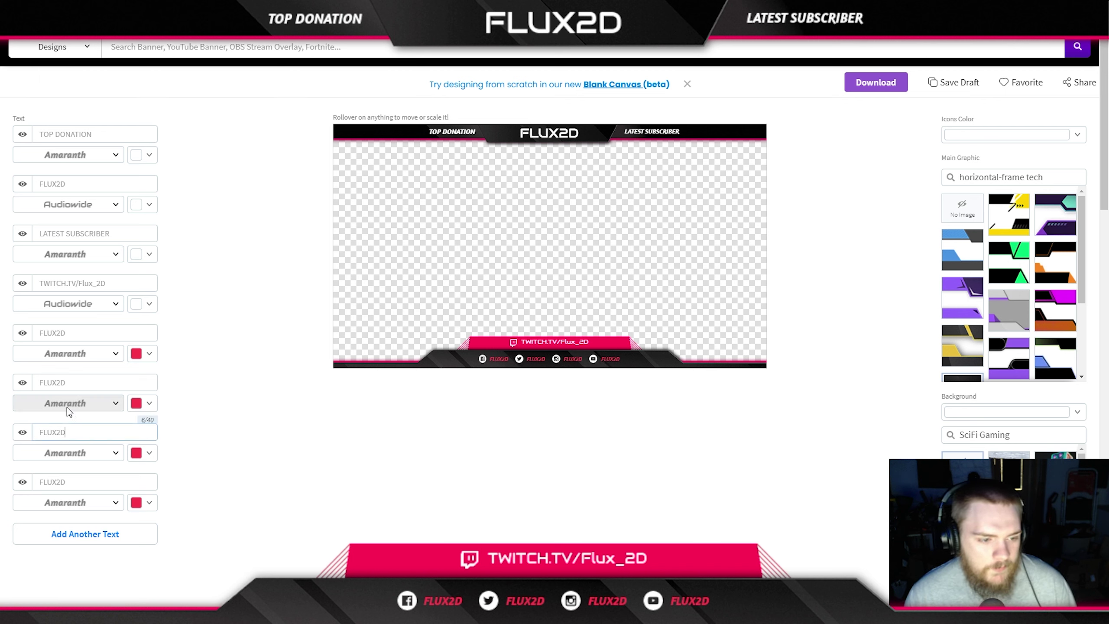
Try the Alfa Slab One font, then return the labels to Amaranth.
{"action": "left_click", "coordinate": [69, 404]}
{"action": "left_click", "coordinate": [96, 465]}
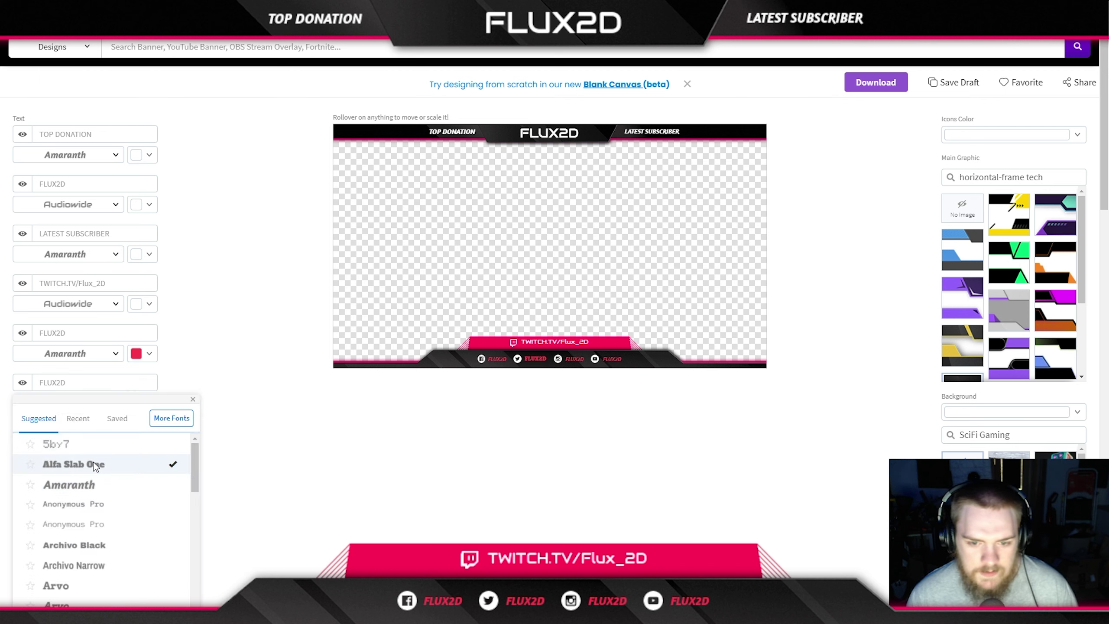
{"action": "left_click", "coordinate": [117, 482]}
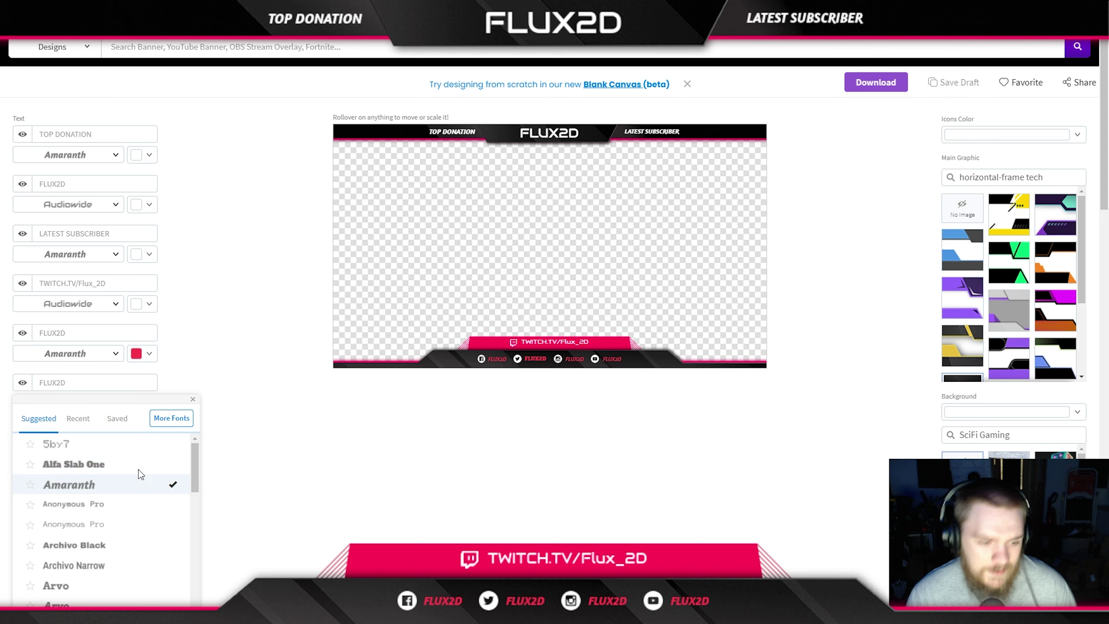
{"action": "scroll", "coordinate": [134, 491], "scroll_direction": "down", "scroll_amount": 10}
{"action": "scroll", "coordinate": [151, 491], "scroll_direction": "down", "scroll_amount": 10}
{"action": "left_click", "coordinate": [291, 422]}
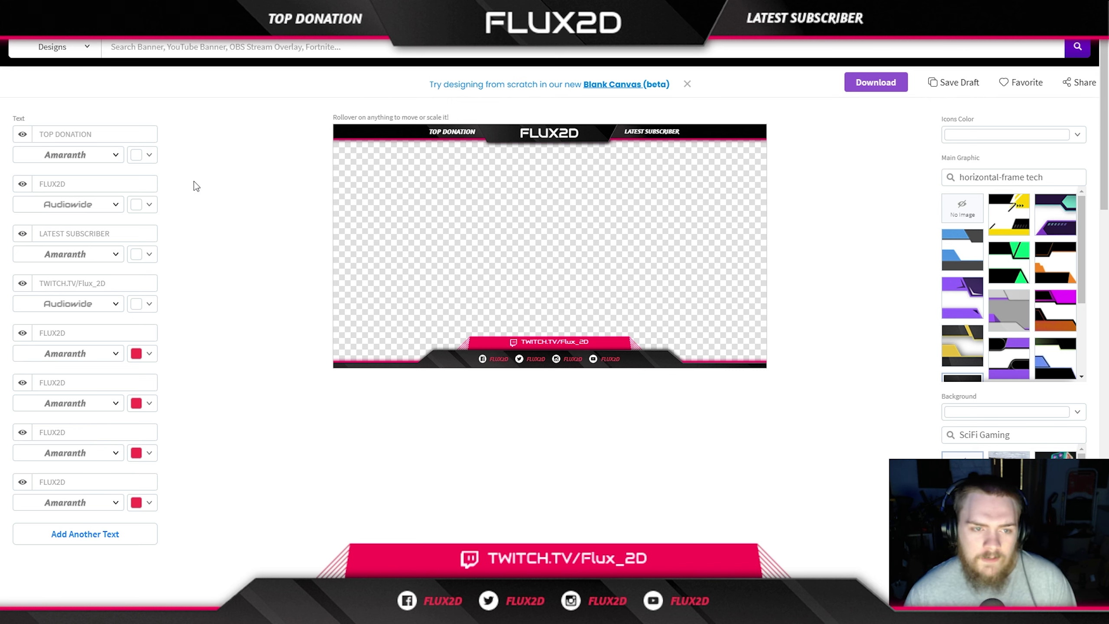
Bring up the Gaming navigation menu, resting on its Merch and Highlights categories.
{"action": "mouse_move", "coordinate": [323, 66]}
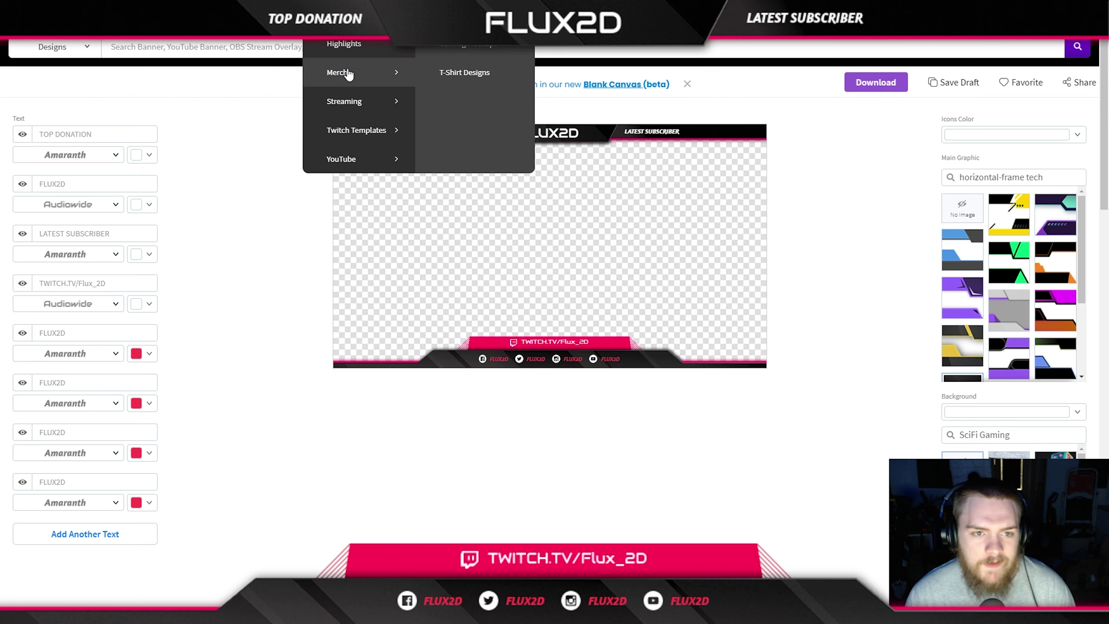
{"action": "mouse_move", "coordinate": [360, 64]}
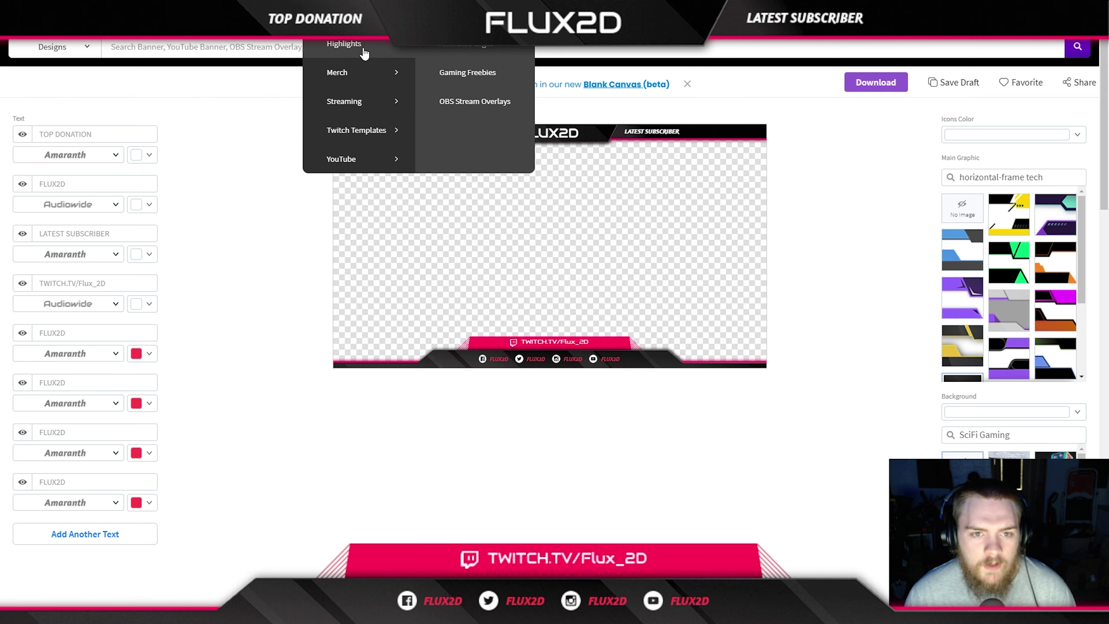